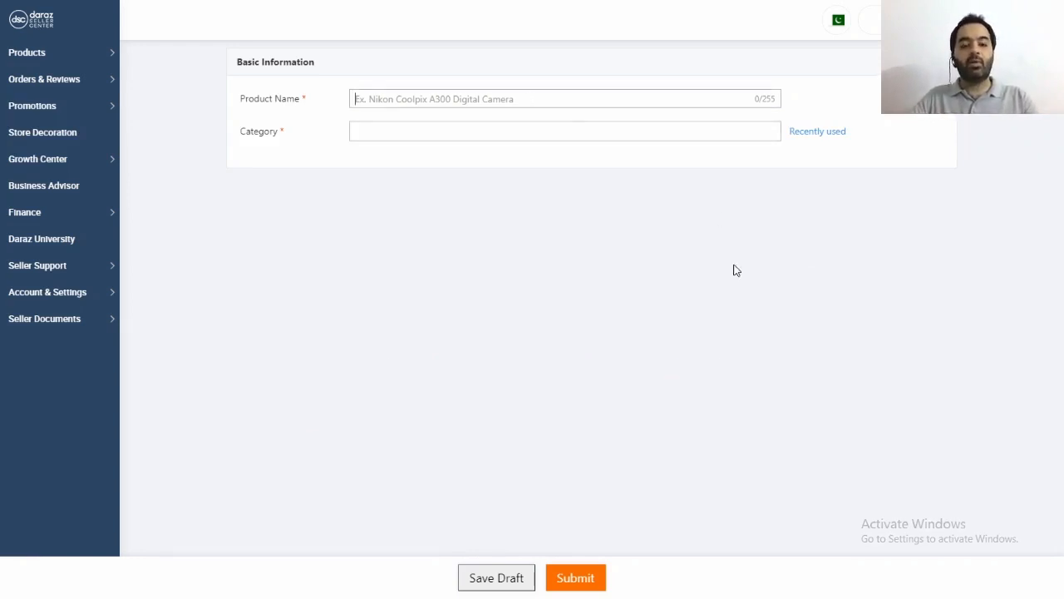
Name the product TCL S6500 32" Smart Android TV - Black and choose the suggested Televisions > Smart Televisions category.
type("TCL S6500 32\" Smart Android TV - Black")
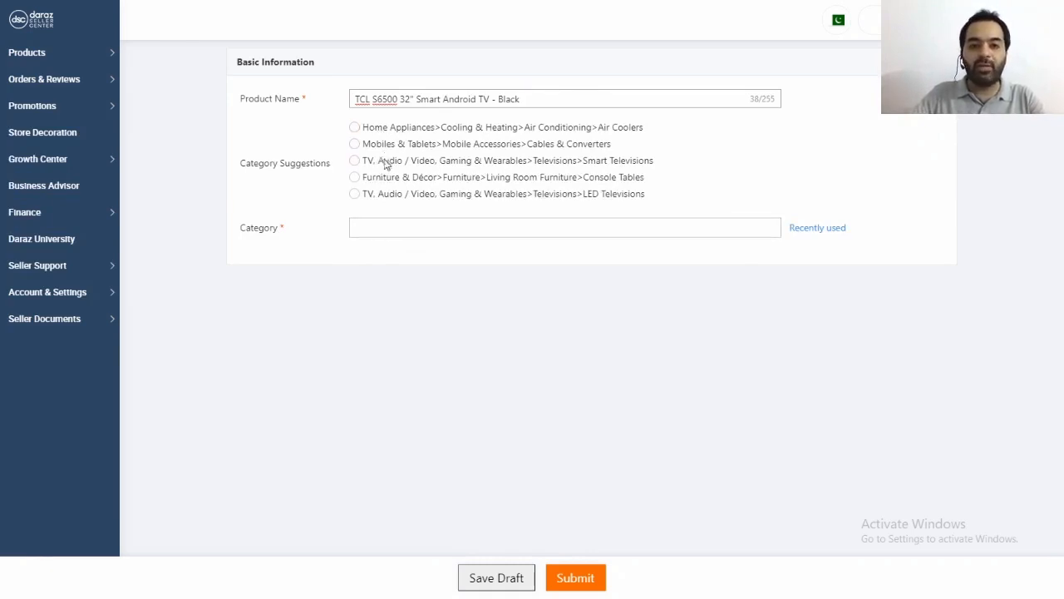
left_click(385, 163)
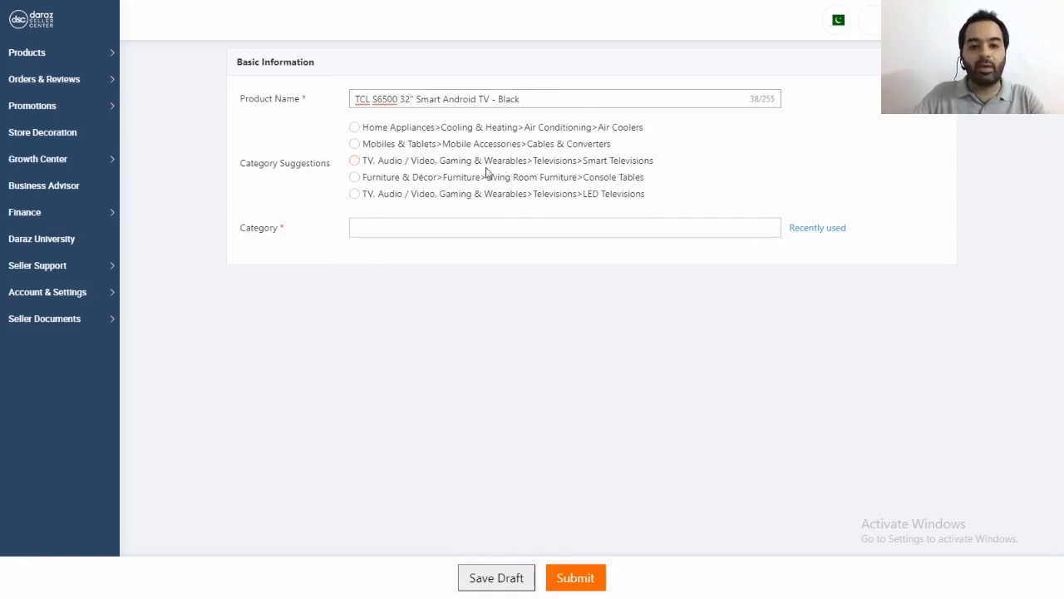
left_click(379, 162)
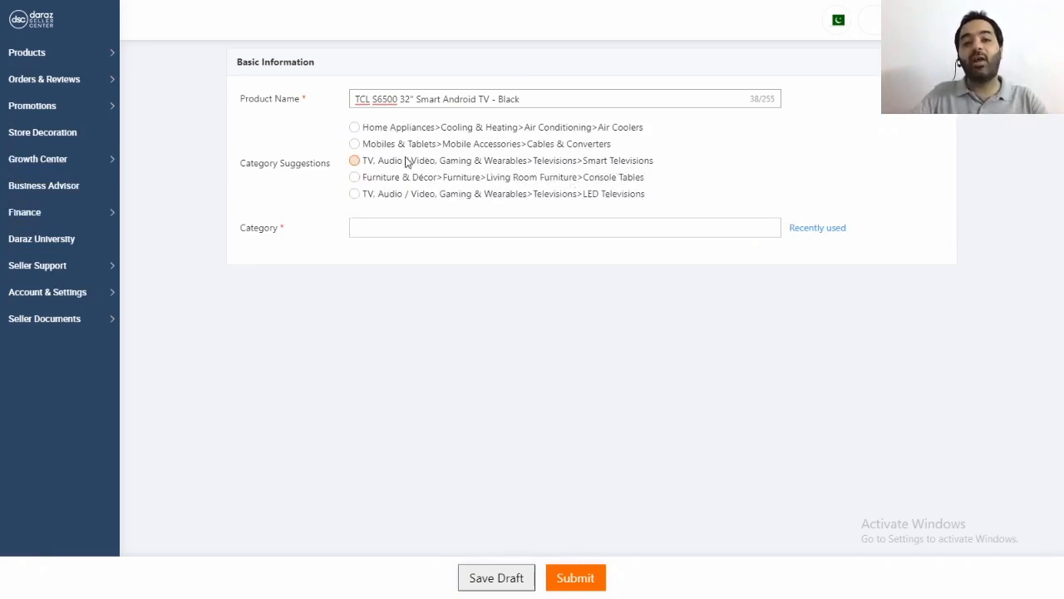
left_click(355, 163)
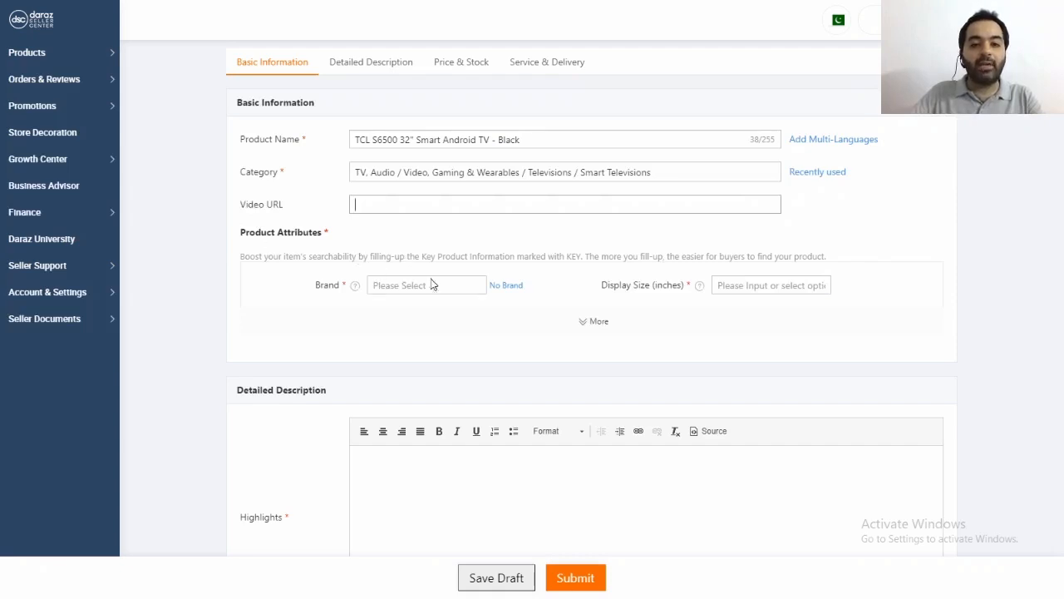
left_click(877, 344)
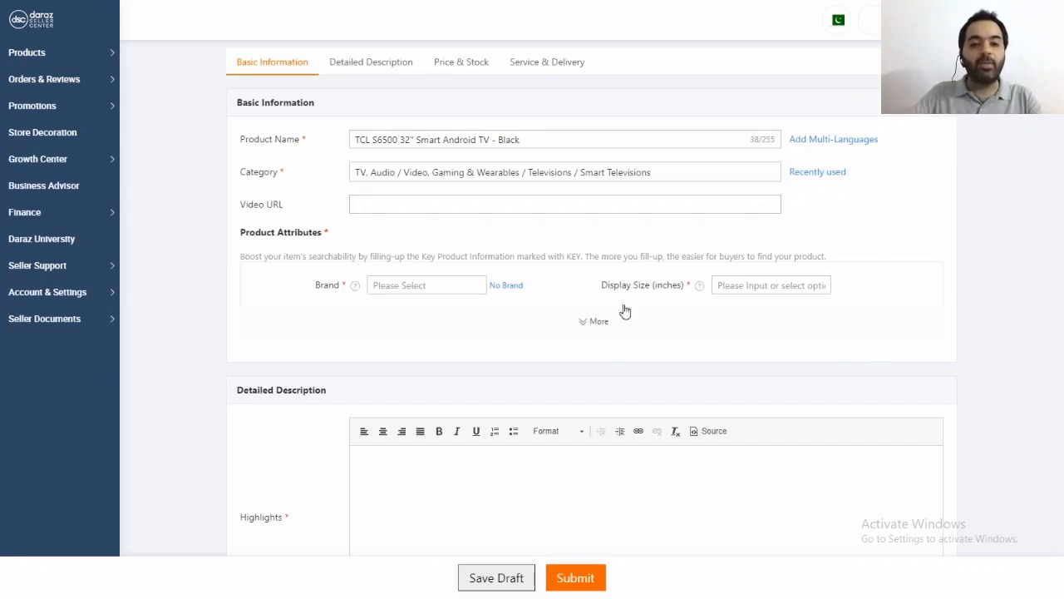
Set the product's brand to TCL and its display size to 32 inches.
left_click(395, 286)
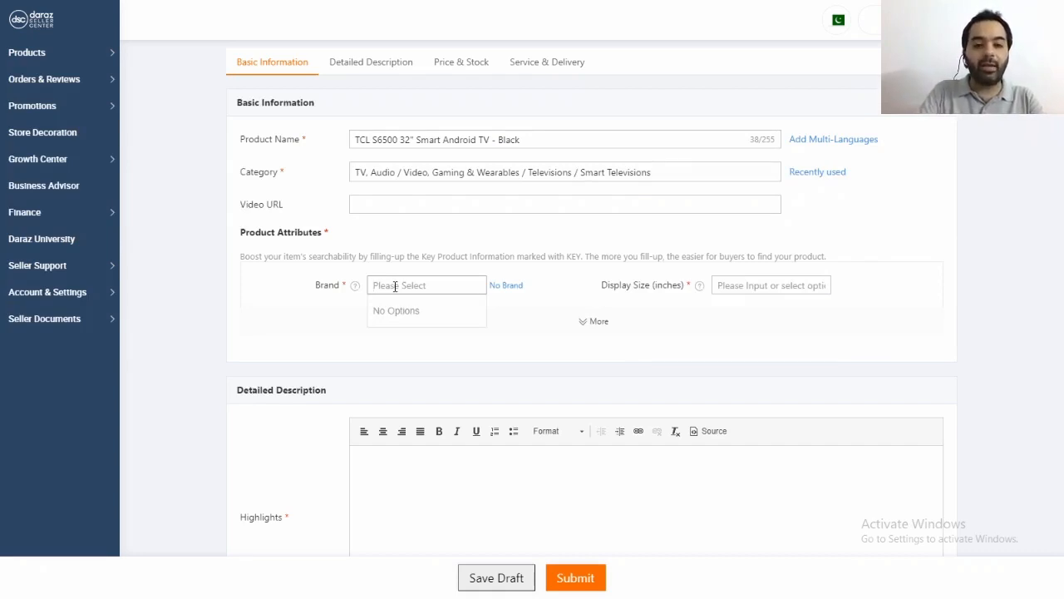
type("T")
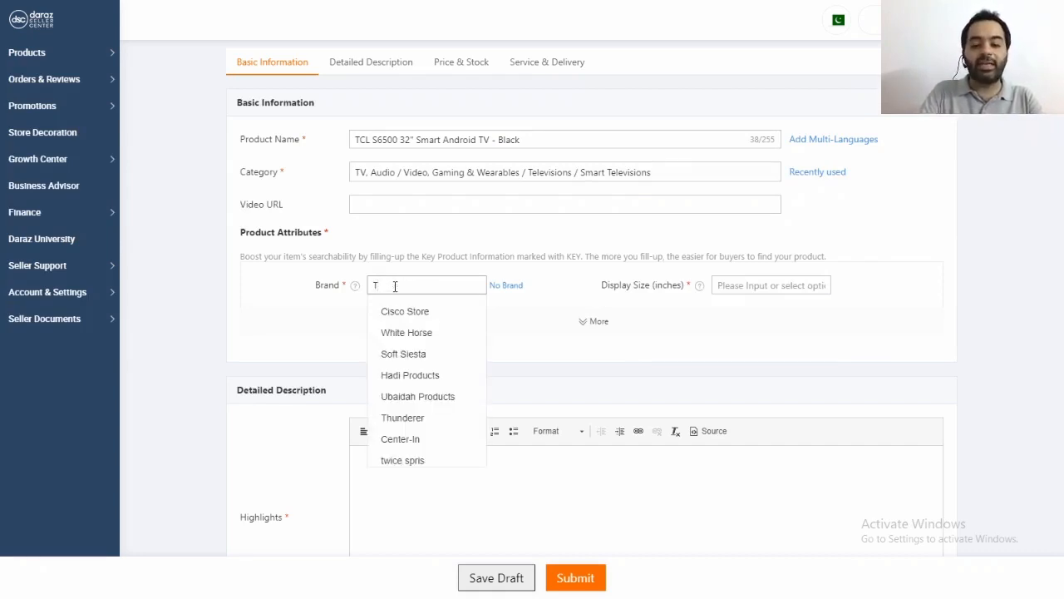
type("C")
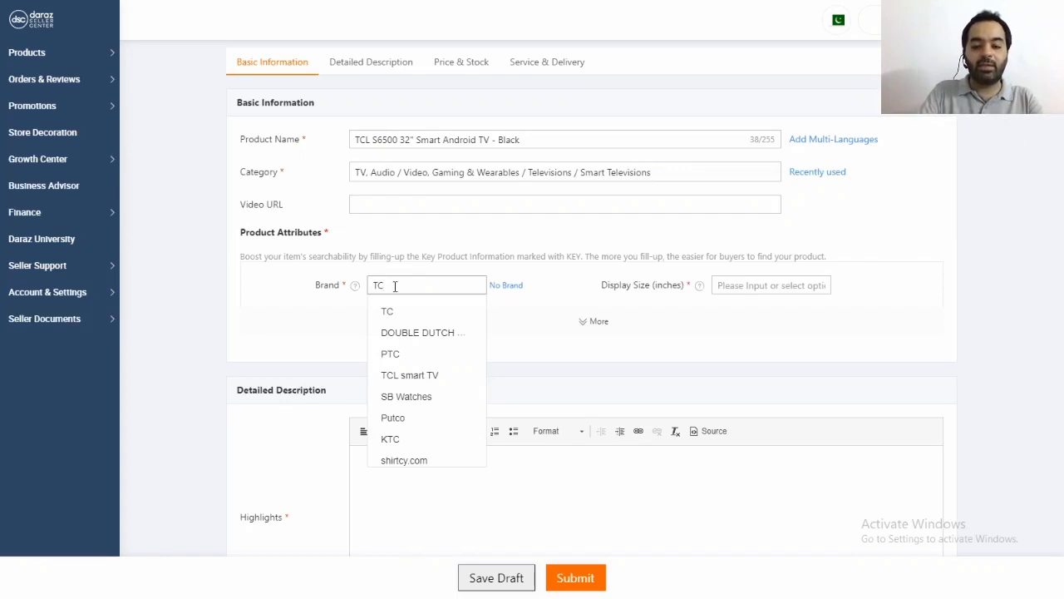
type("L")
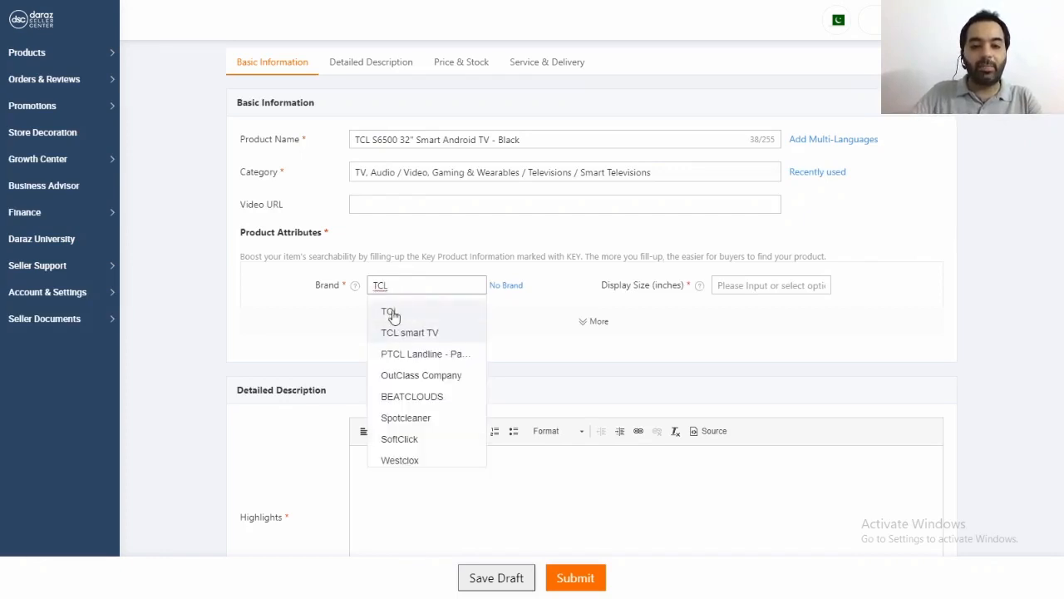
left_click(392, 314)
left_click(768, 281)
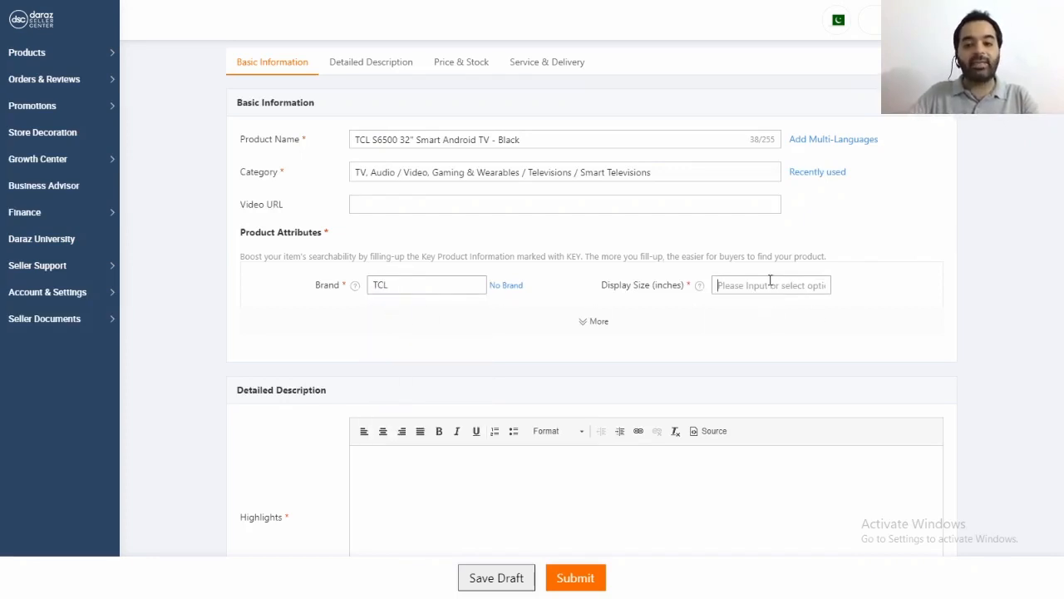
type("32")
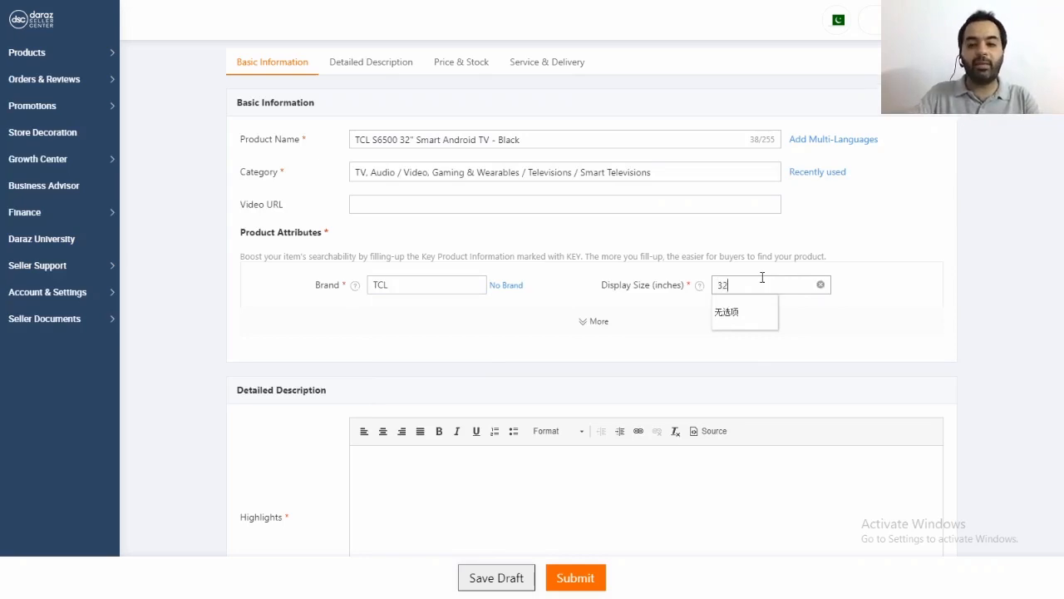
left_click(871, 295)
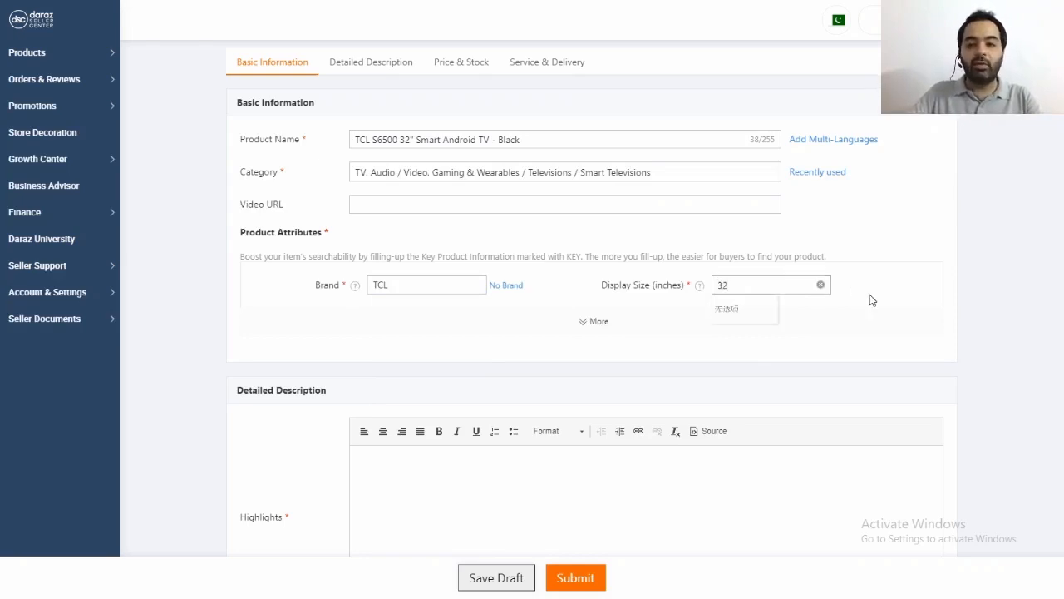
Expand the additional product attributes and set the TV resolution to Full HD (1080p / 1920×1080) with 2 USB ports.
left_click(591, 324)
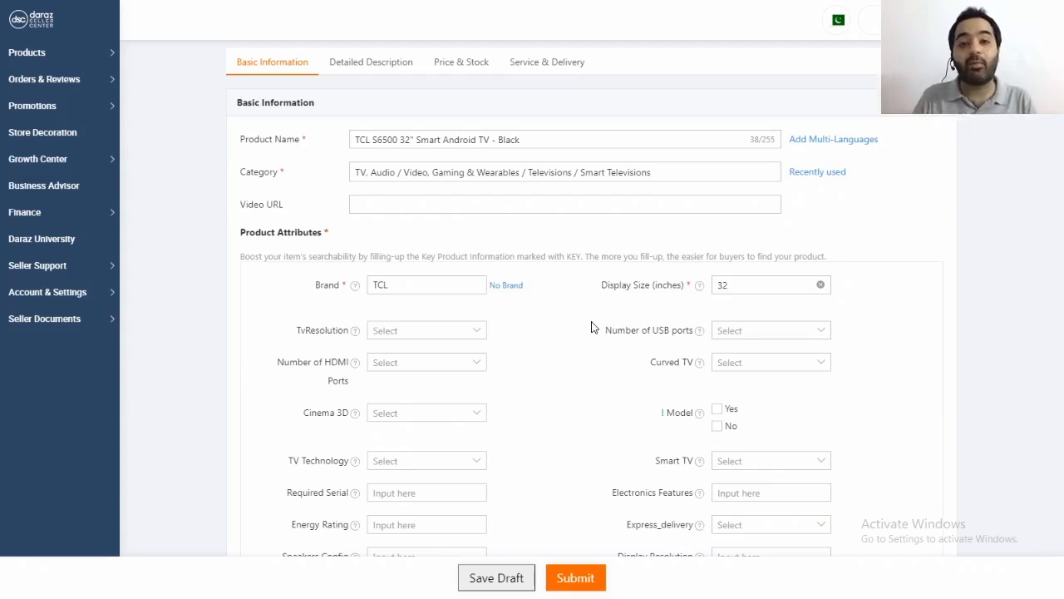
left_click(429, 337)
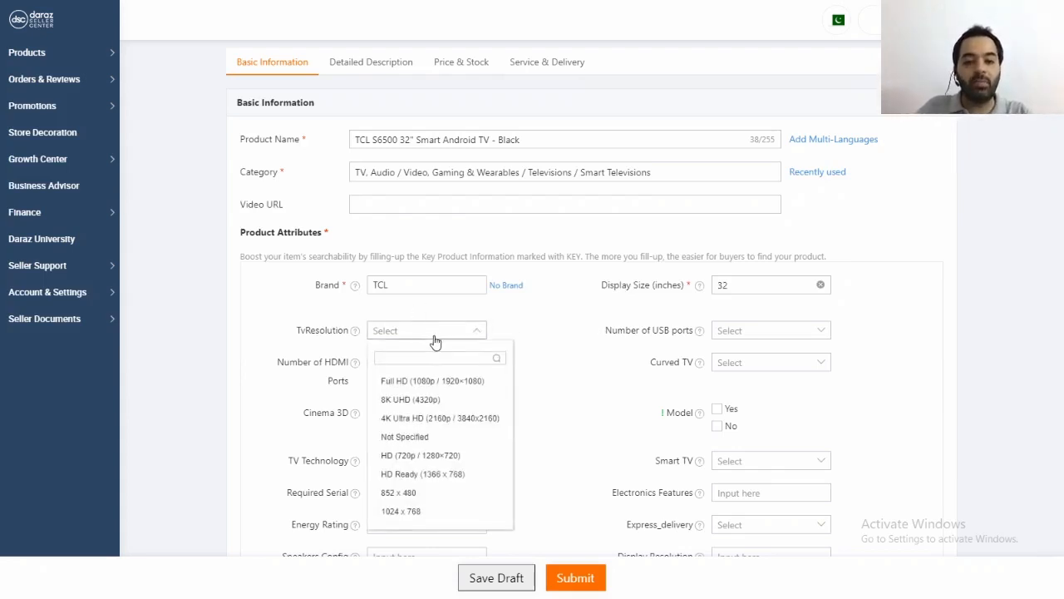
left_click(456, 382)
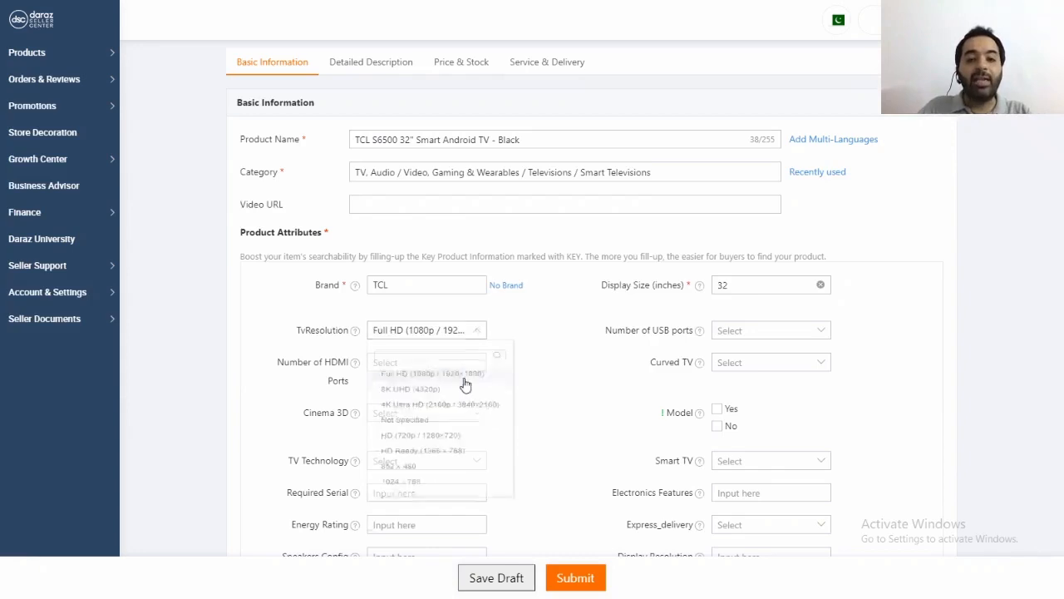
left_click(785, 339)
left_click(738, 424)
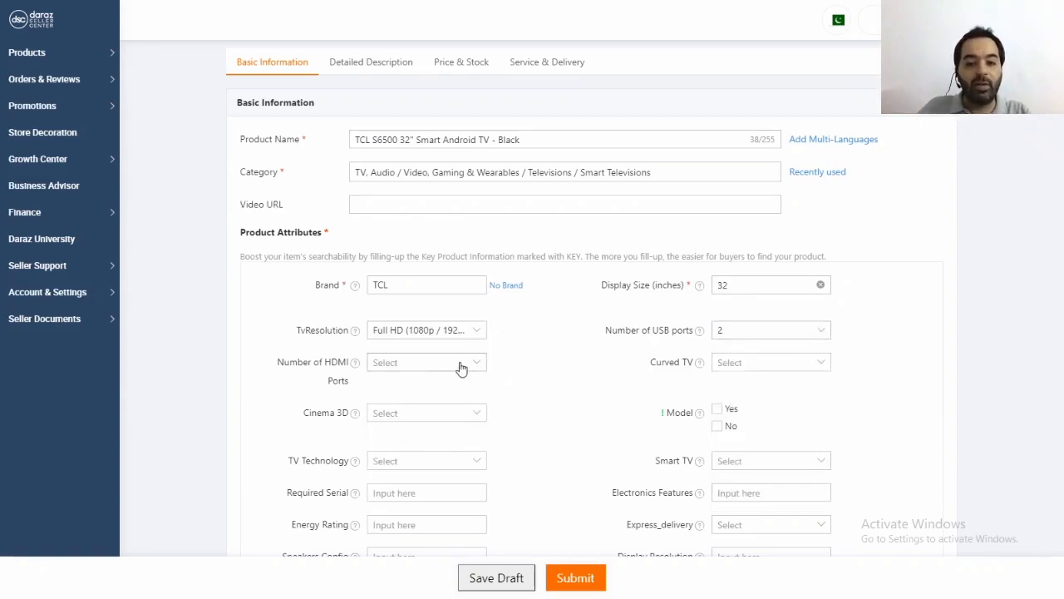
Set the number of HDMI ports to 2 and Curved TV to No in the product attributes.
left_click(461, 368)
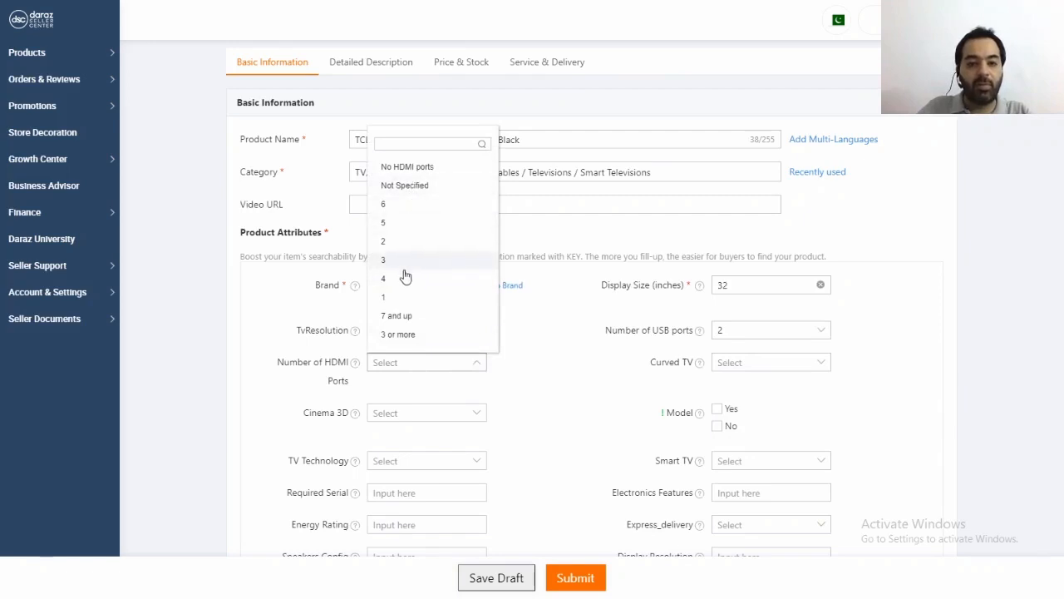
left_click(392, 243)
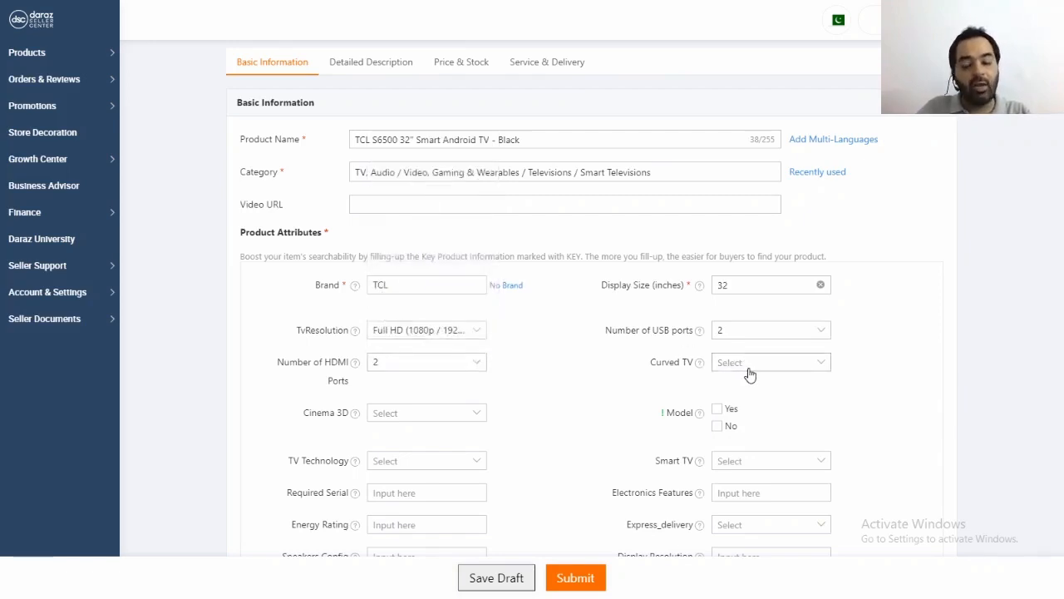
left_click(750, 364)
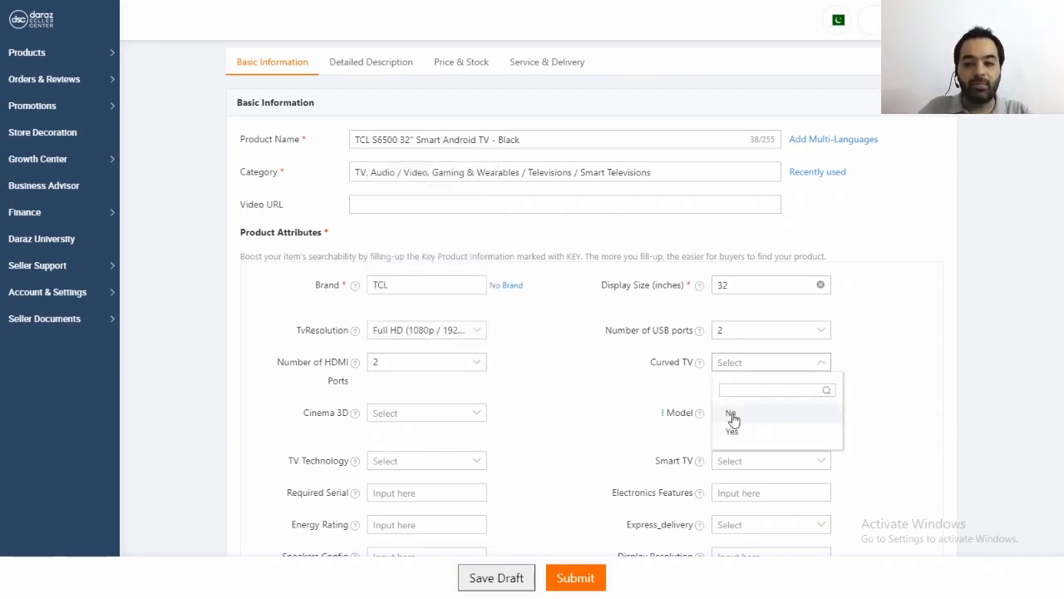
left_click(732, 426)
Set Cinema 3D to No and mark only No for the Model attribute.
left_click(447, 420)
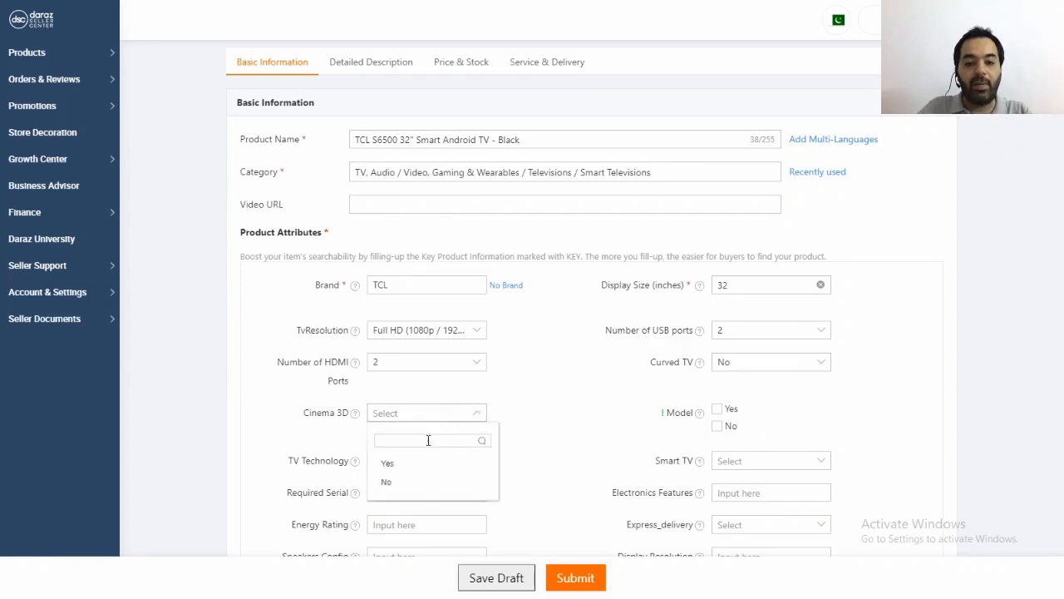
left_click(387, 482)
left_click(721, 408)
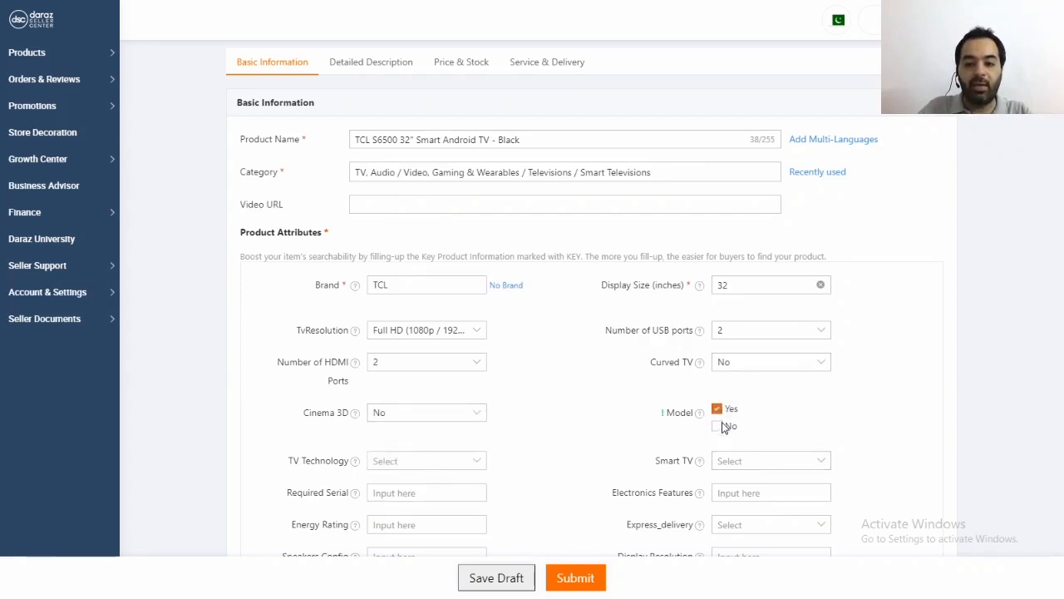
left_click(724, 425)
left_click(718, 409)
Set the Smart TV attribute to No and the TV technology to LED.
left_click(775, 464)
left_click(734, 529)
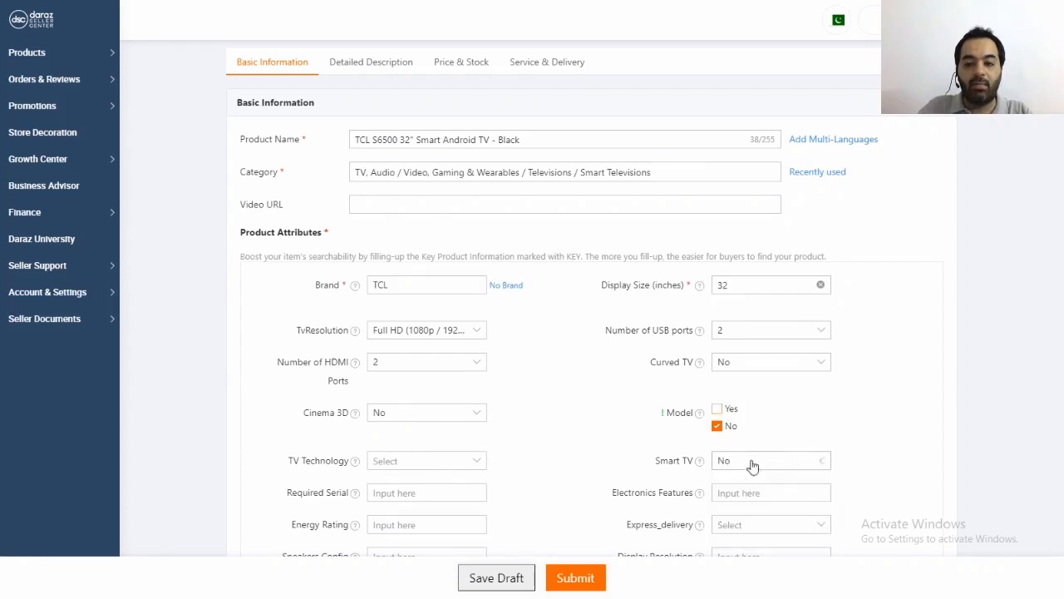
left_click(474, 462)
left_click(389, 340)
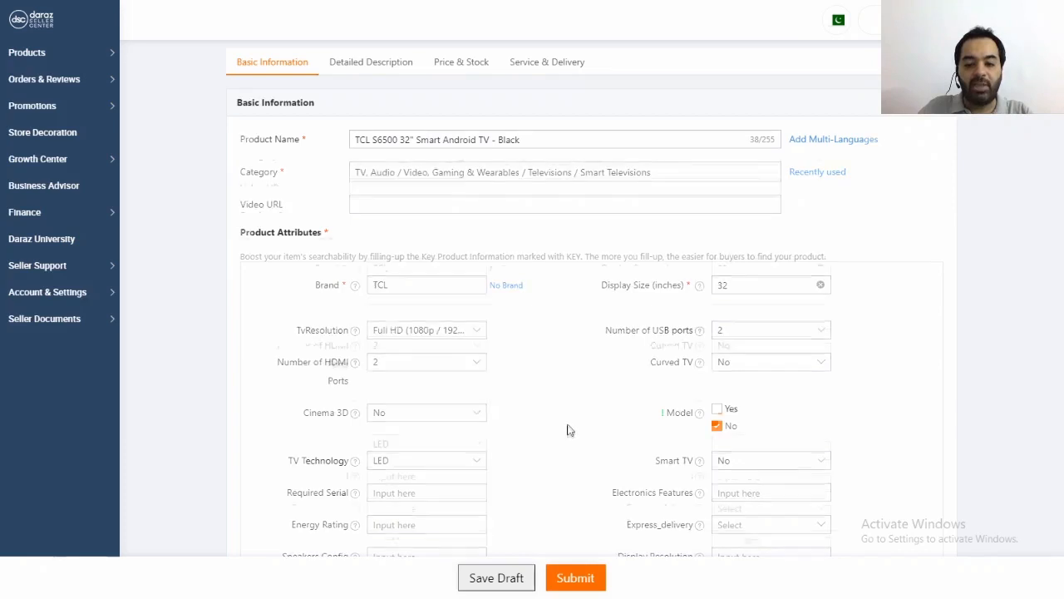
Set the express delivery attribute to Karachi.
scroll(570, 427, "down", 2)
left_click(819, 327)
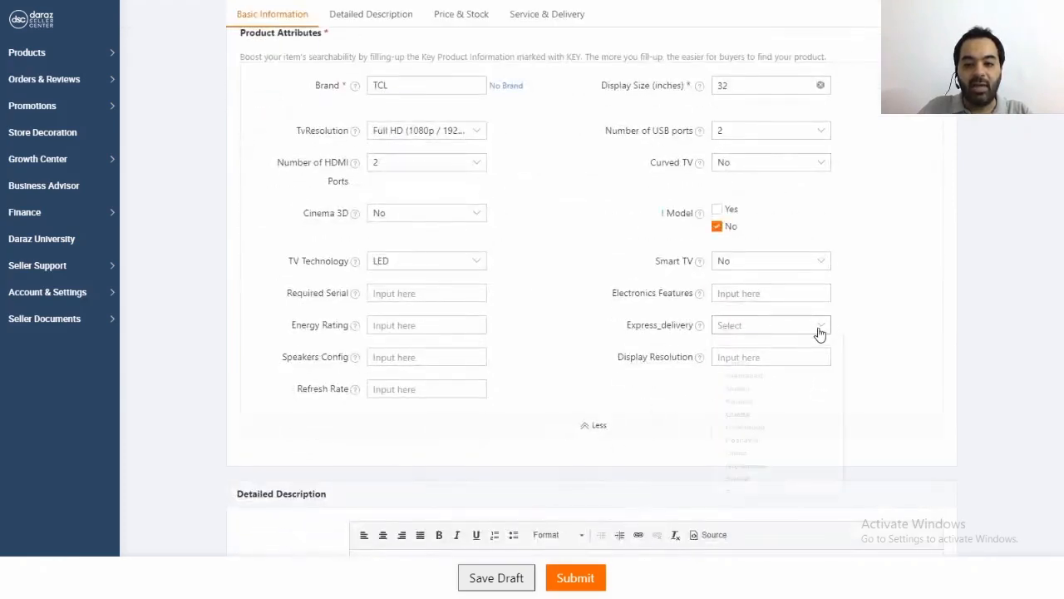
left_click(750, 432)
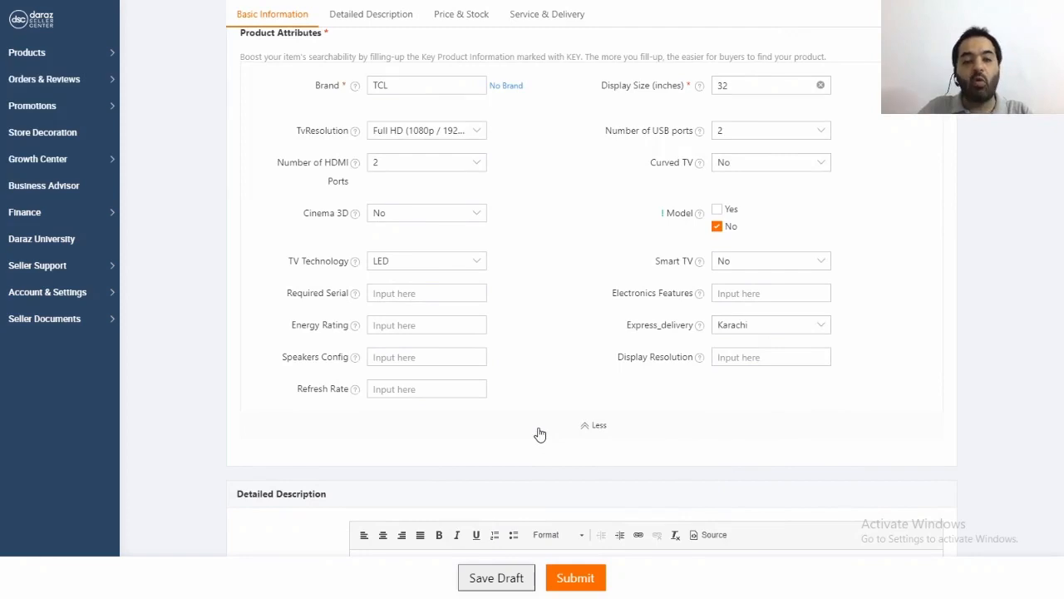
Enter the product highlights as a bulleted list: 32", Brand Warranty, Android TV, Google Assistant, HDR, Netflix, Youtube.
scroll(540, 434, "down", 1)
scroll(536, 432, "down", 1)
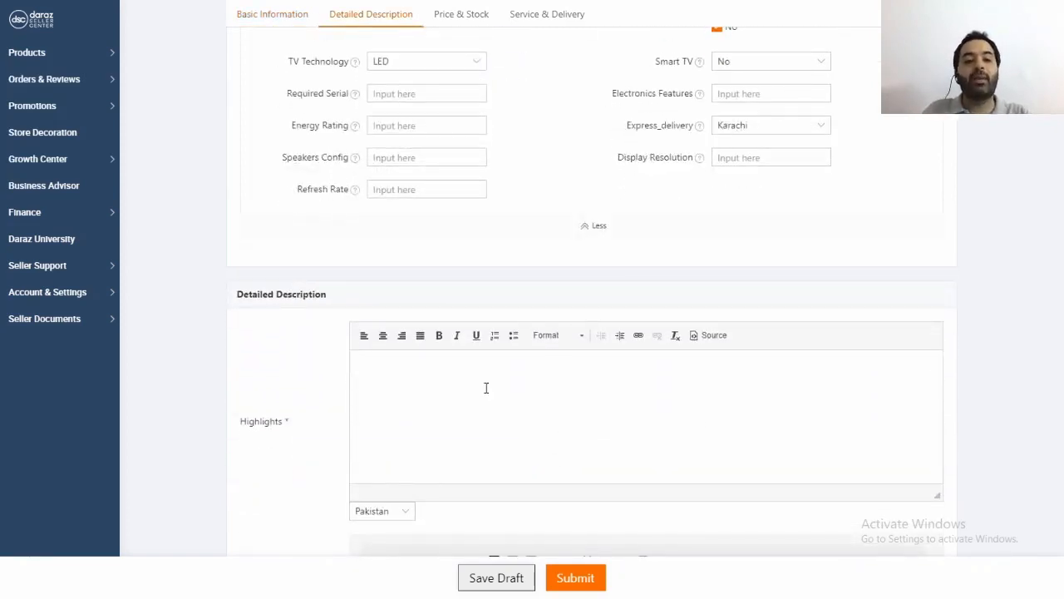
left_click(414, 425)
type("32\" Brand Warranty Android TV Google Assistant HDR Netflix Youtube")
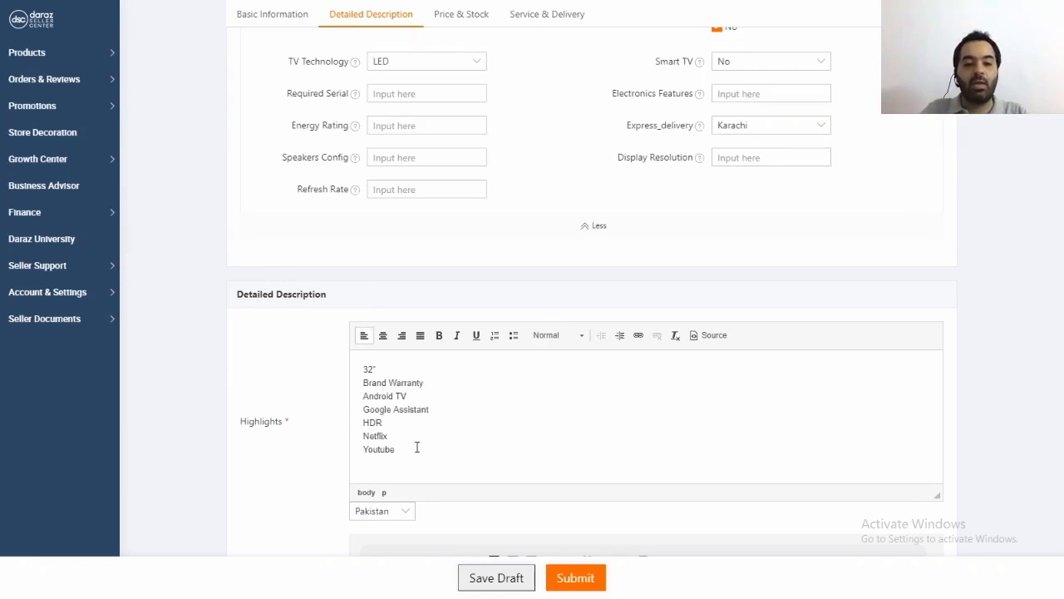
left_click_drag(415, 449, 360, 366)
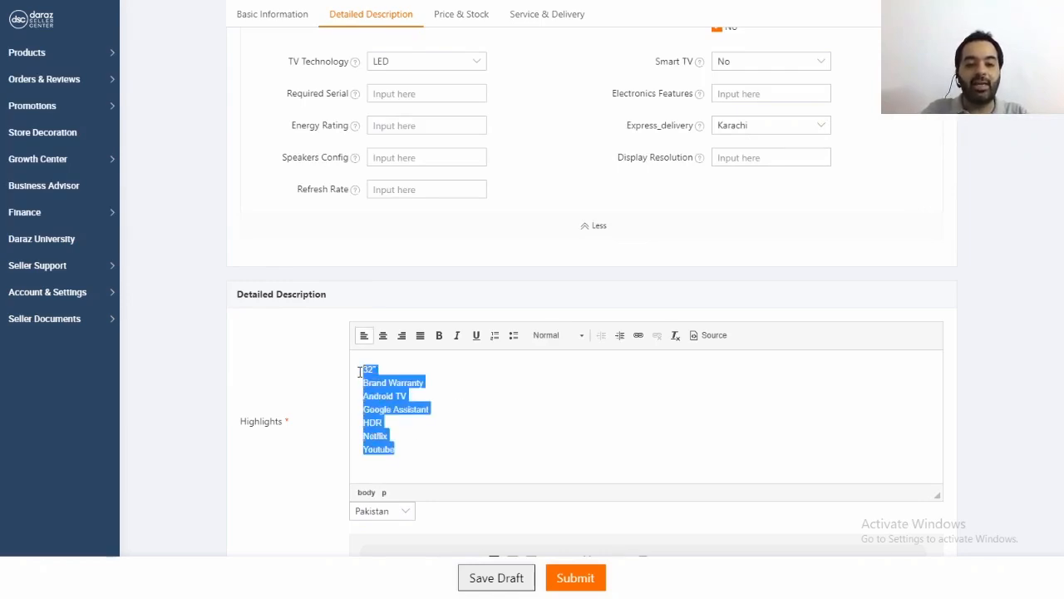
left_click(520, 339)
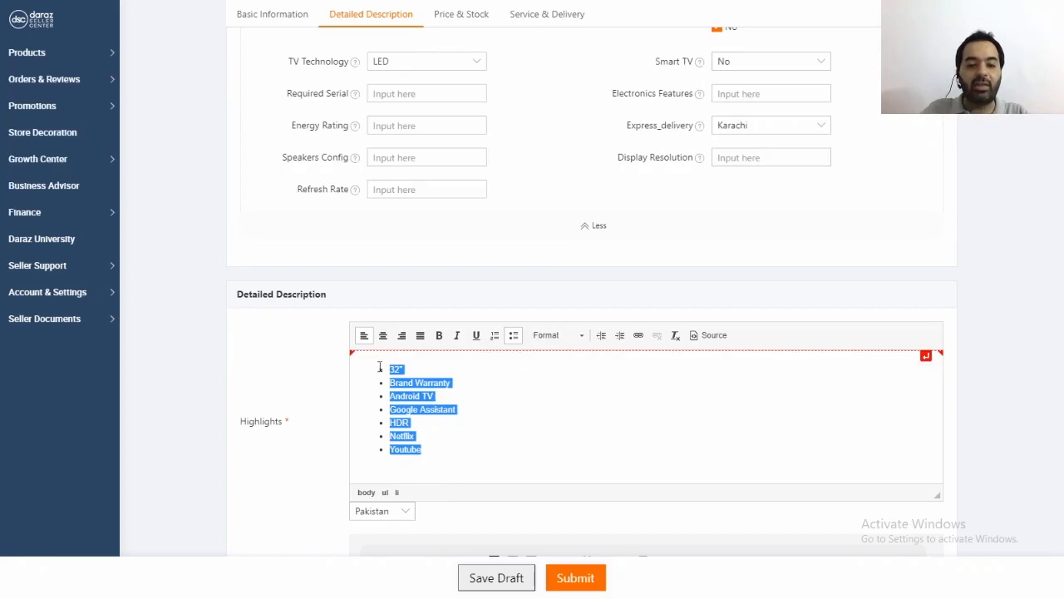
left_click(455, 391)
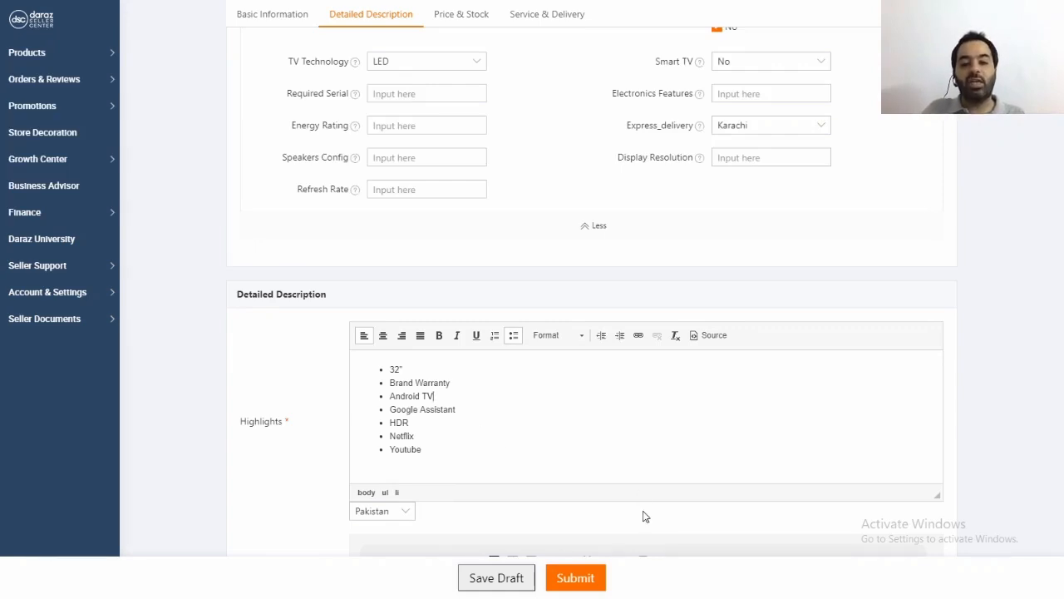
Fill the product description with the paragraph beginning "Powered by the latest AI embedded technology and TCL Android TV OS".
scroll(643, 514, "down", 2)
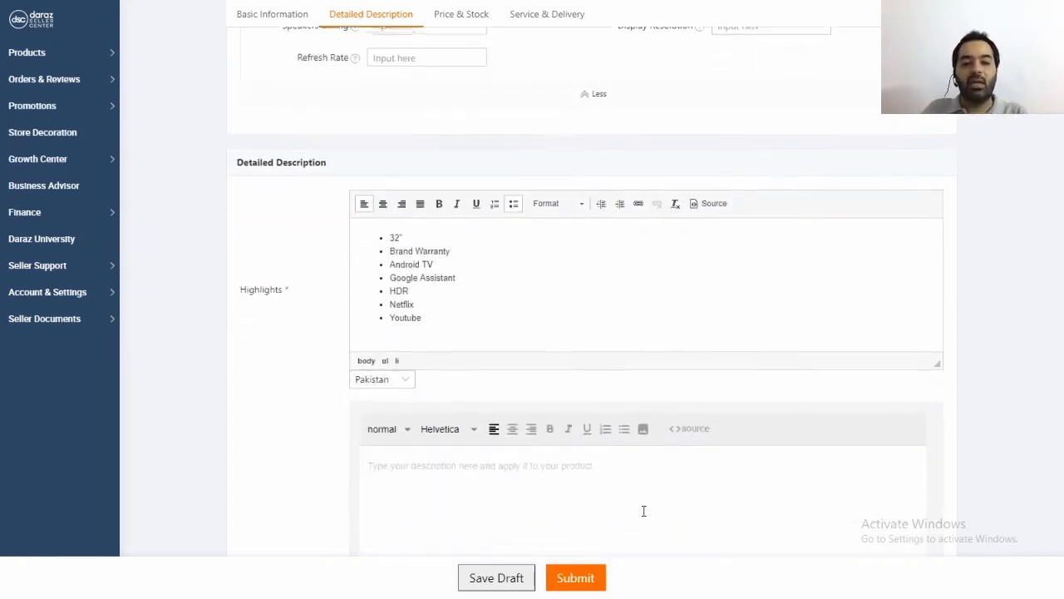
scroll(618, 504, "down", 1)
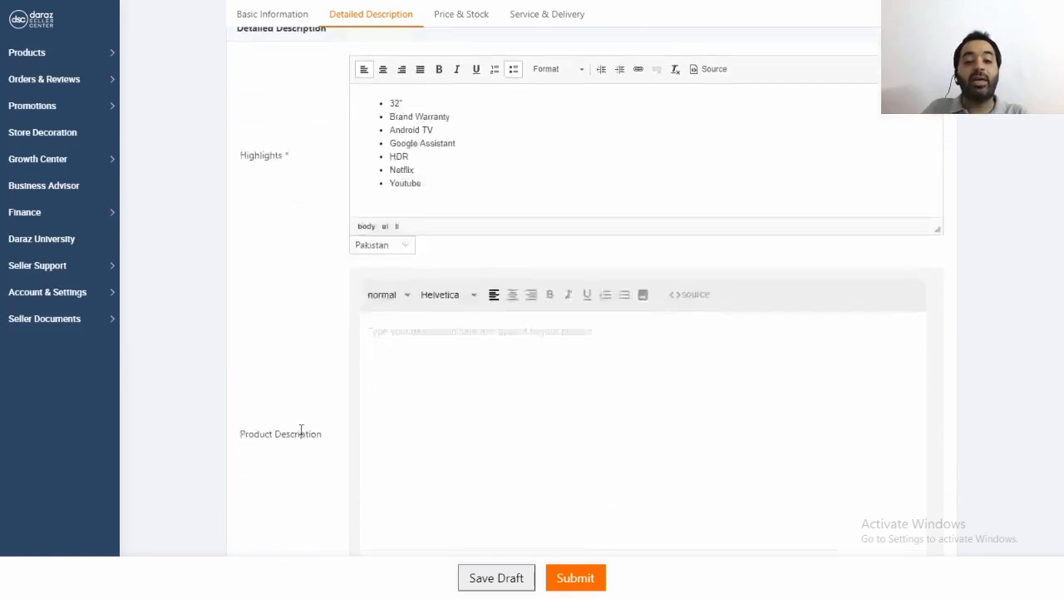
scroll(449, 366, "down", 2)
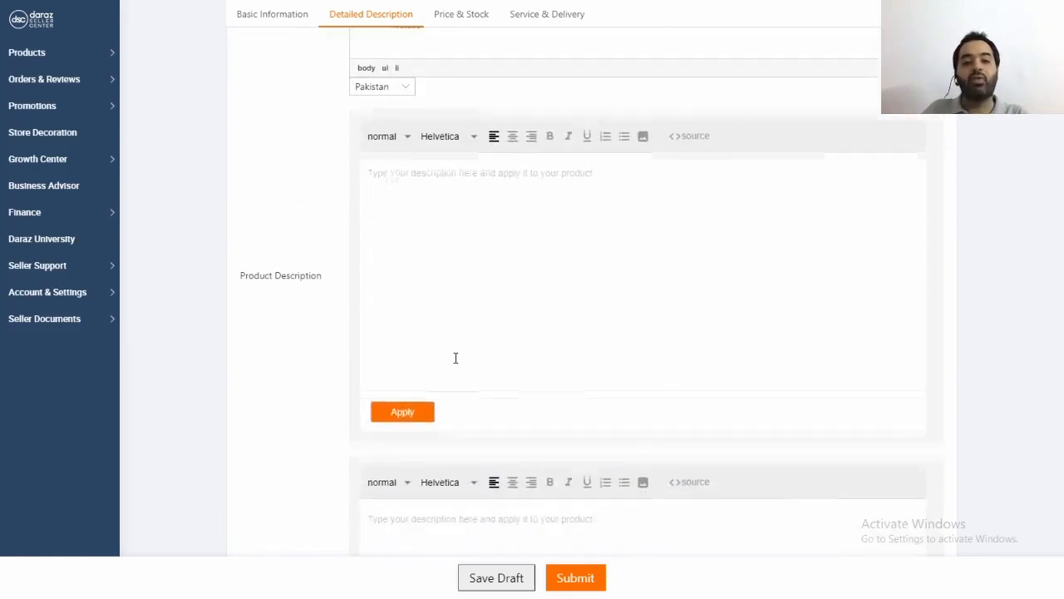
left_click(455, 357)
type("Powered by the latest AI embedded technology and TCL Android TV OS, the S6500 FHD is part of TCL's expanding range of AI TV products that provide consumers with simple, personalized life experience. The S6500 comes equipped with perfect FHD Display, HDR function, Google Assistant, Chromecast built-in function in a supreme show of elegance, the S6500 giving the TV a classy look!")
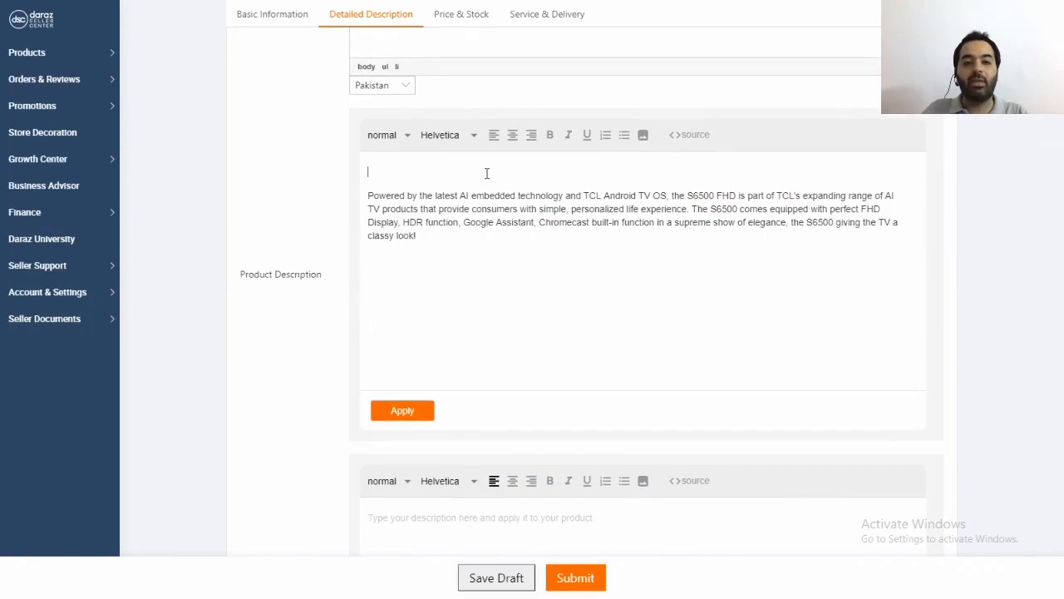
left_click(589, 237)
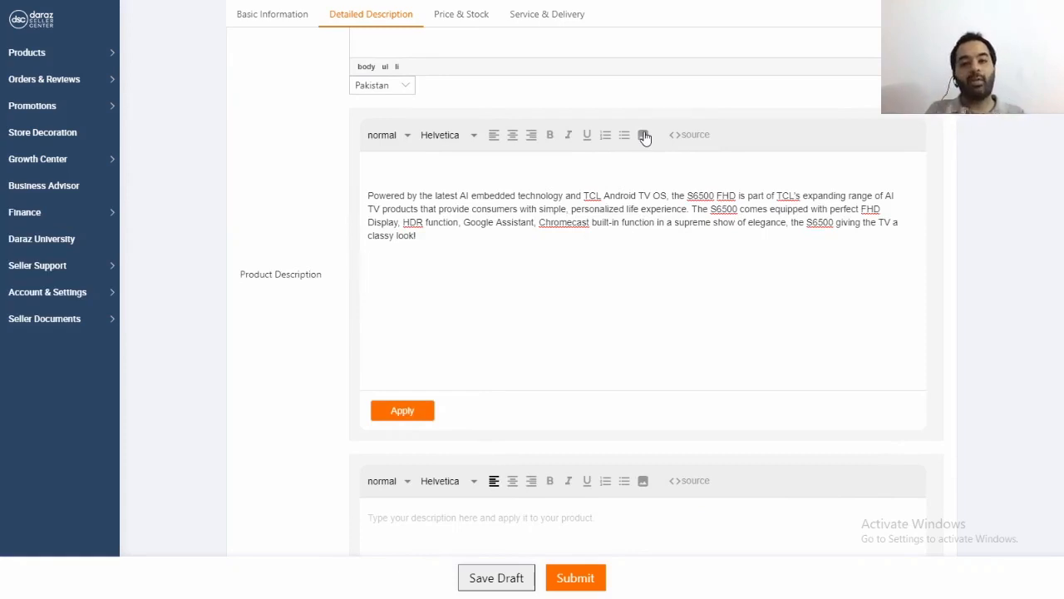
Insert the TV home-screen image on a new line below the product description paragraph.
key("Return")
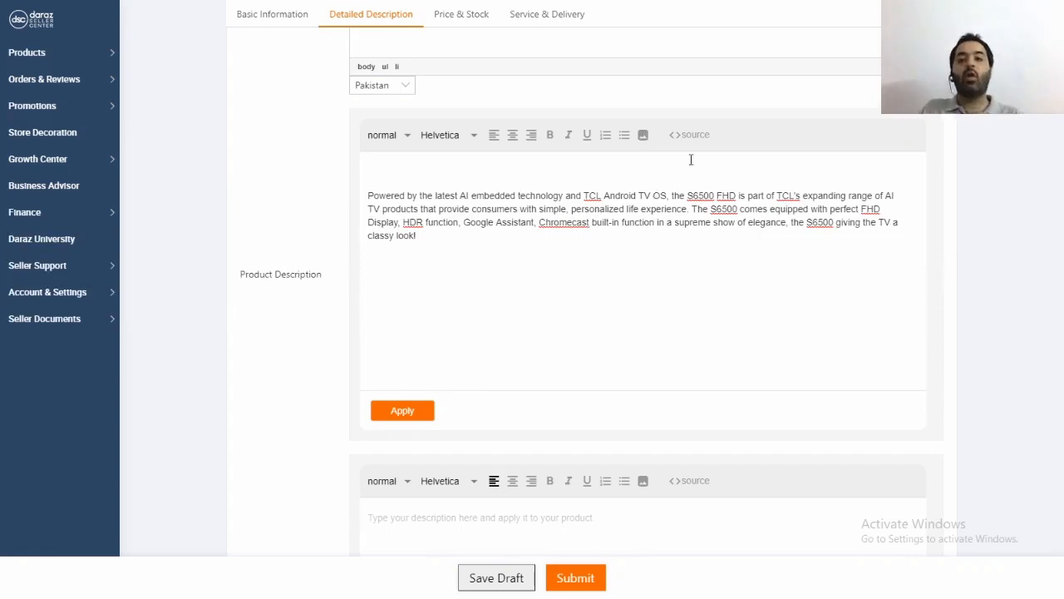
left_click(644, 137)
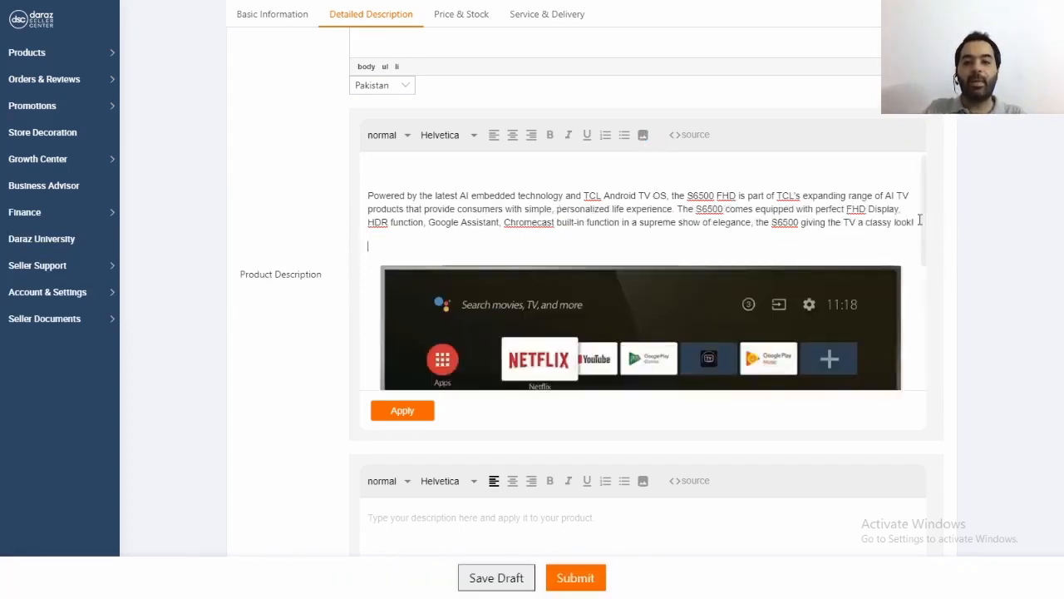
Copy the paragraph beginning "Powered by the latest AI embedded technology" from the product description into the English description.
left_click(379, 193)
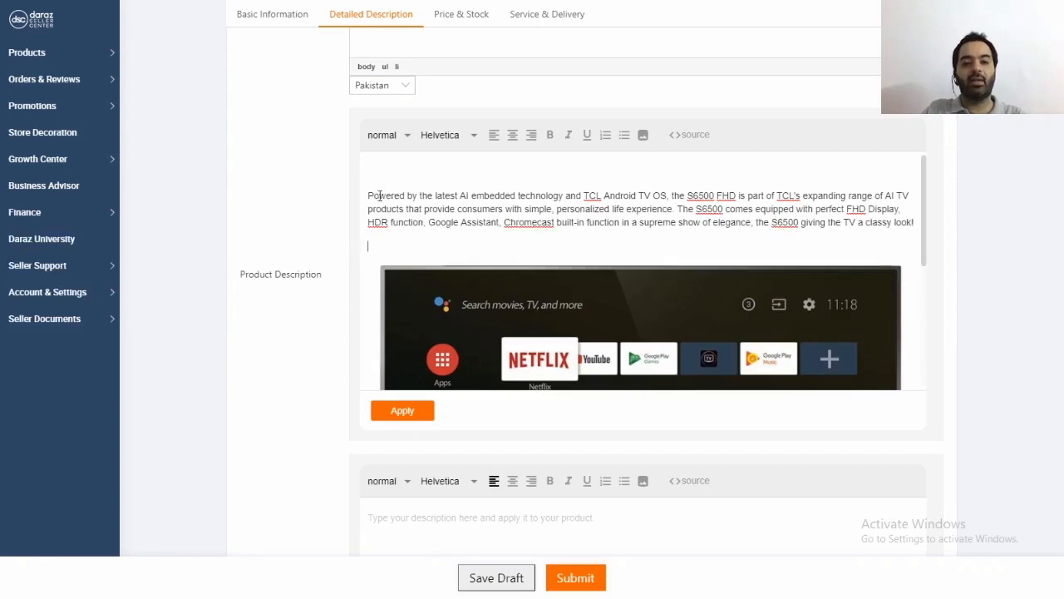
key("ctrl+a")
left_click(440, 216)
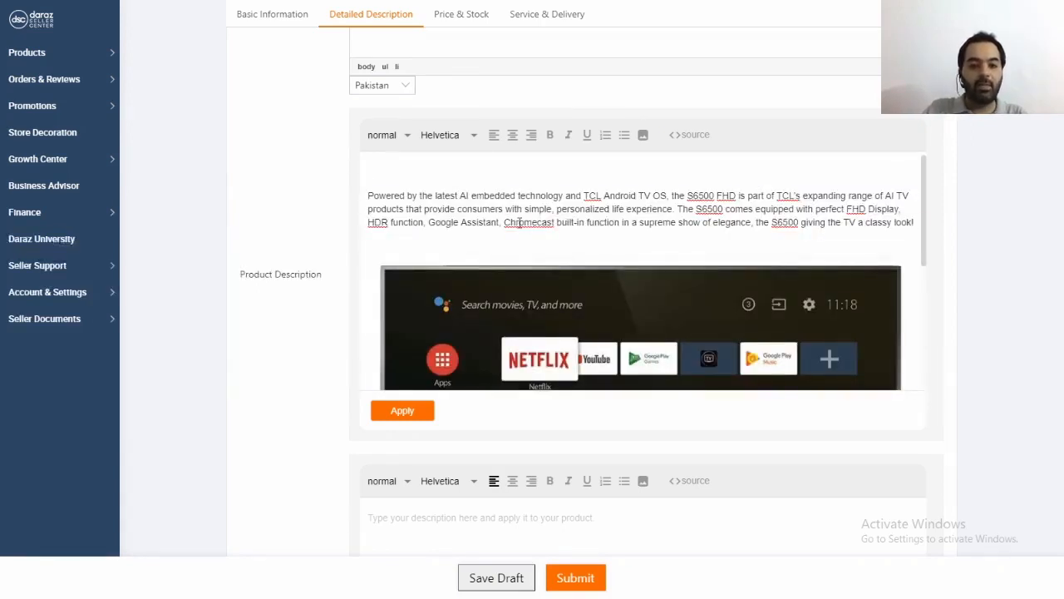
triple_click(519, 222)
key("ctrl+c")
scroll(573, 275, "down", 10)
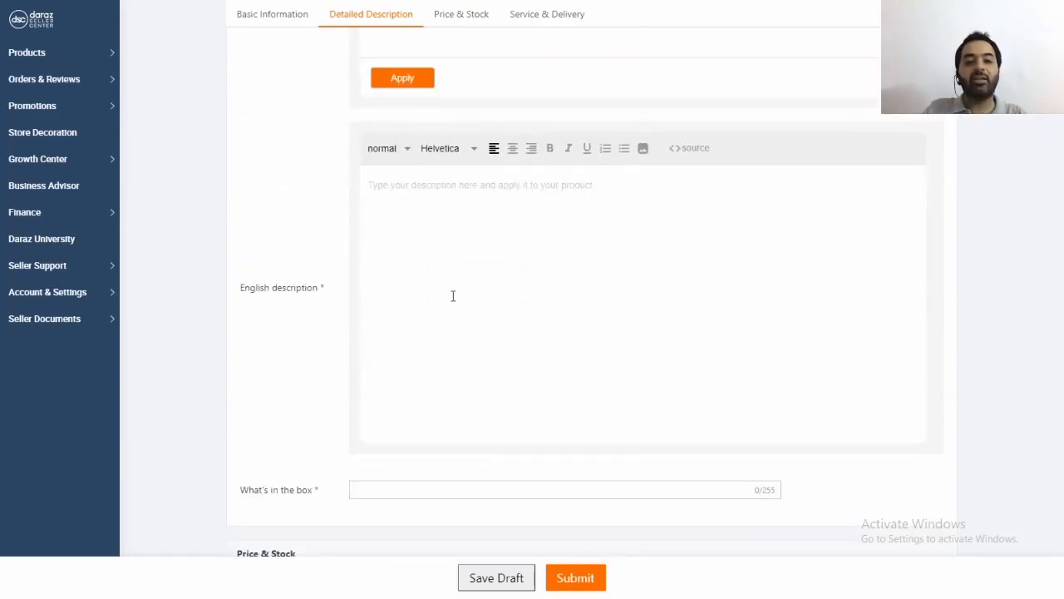
key("ctrl+v")
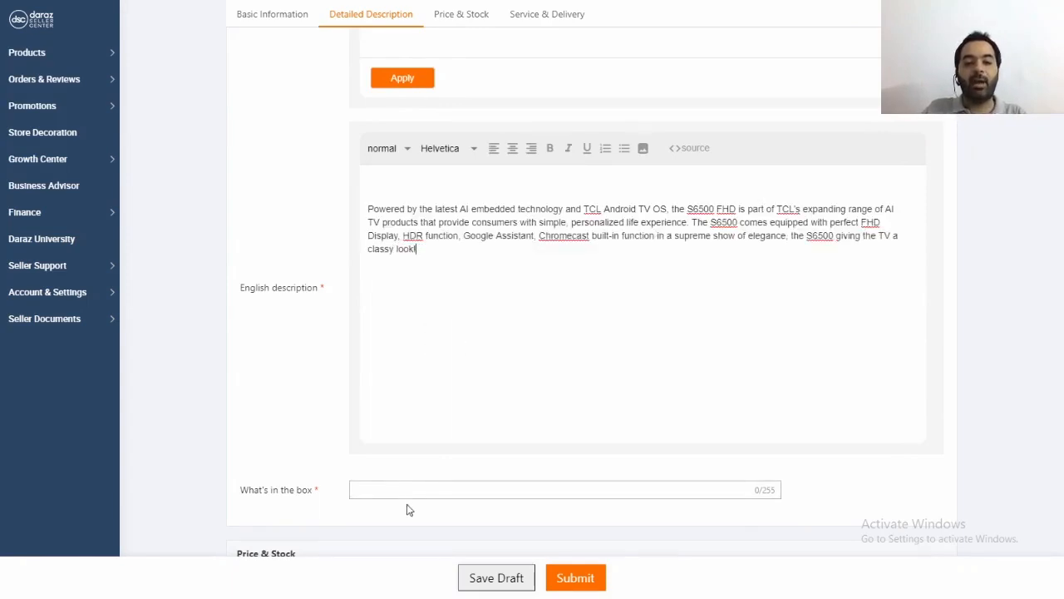
Fill in the box contents as "1xTV, 1xRemote, 1xUser Manual, 1xWarrantyCard".
scroll(406, 489, "down", 2)
left_click(390, 352)
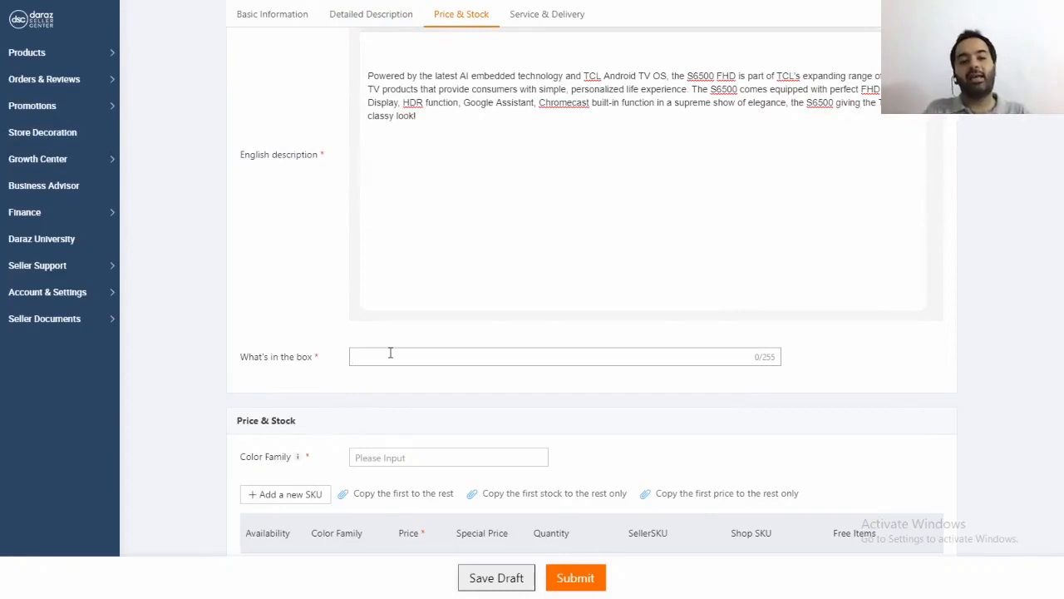
type("1")
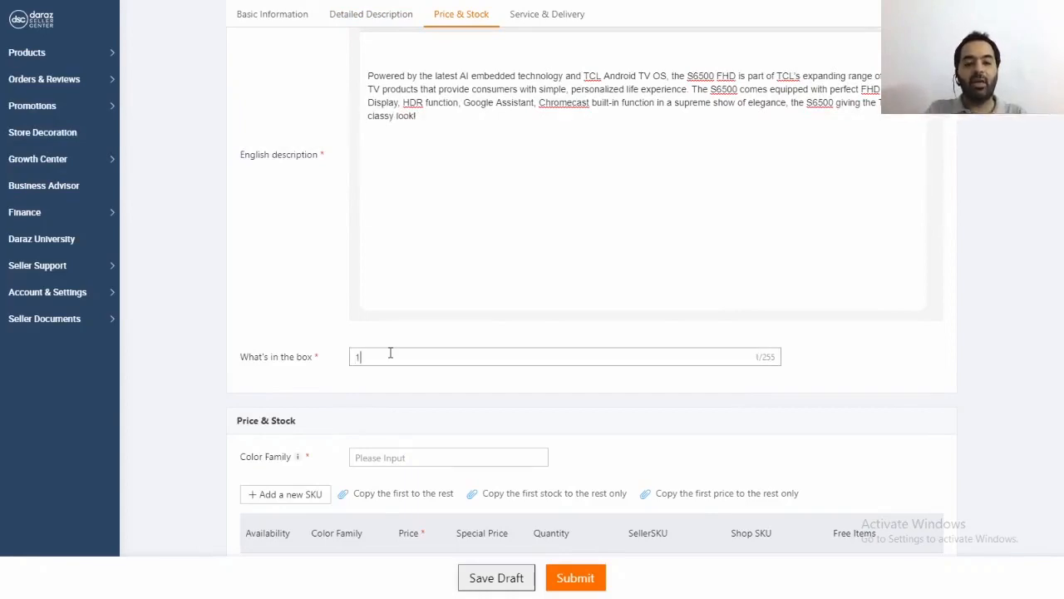
type("x")
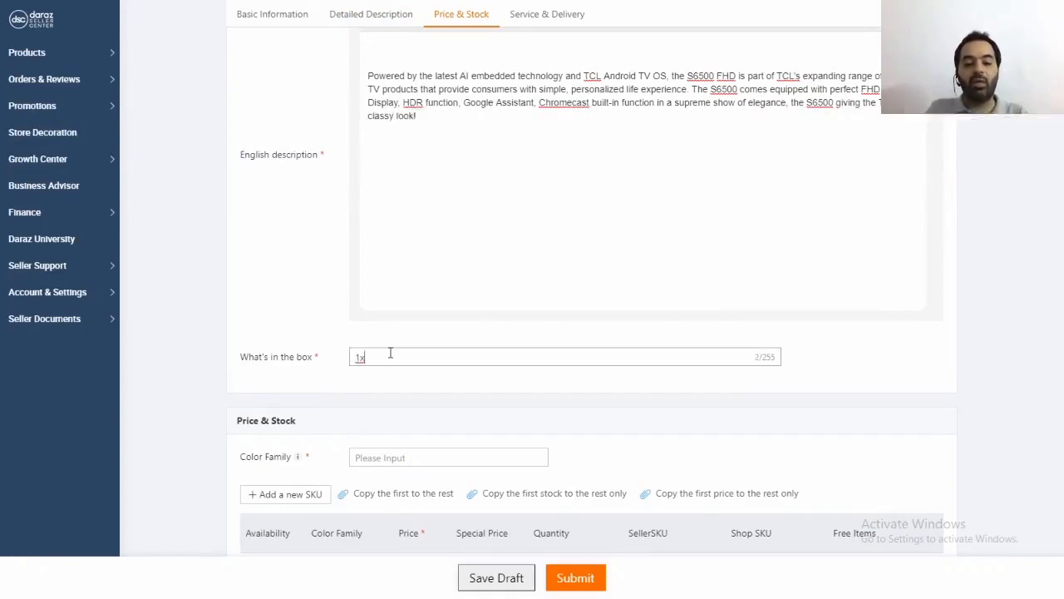
type("TV, ")
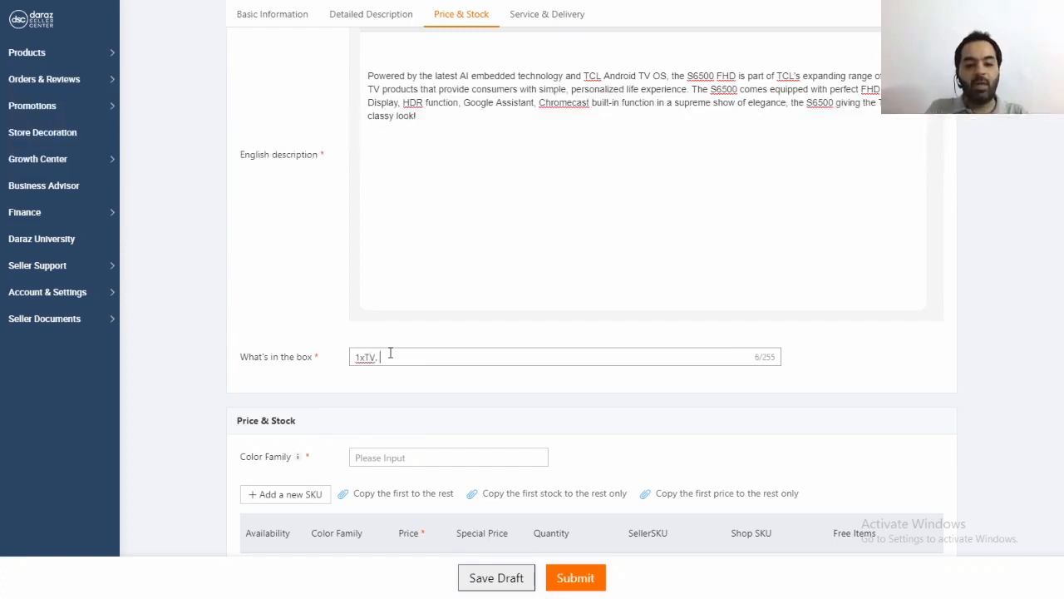
type("1x")
type("R")
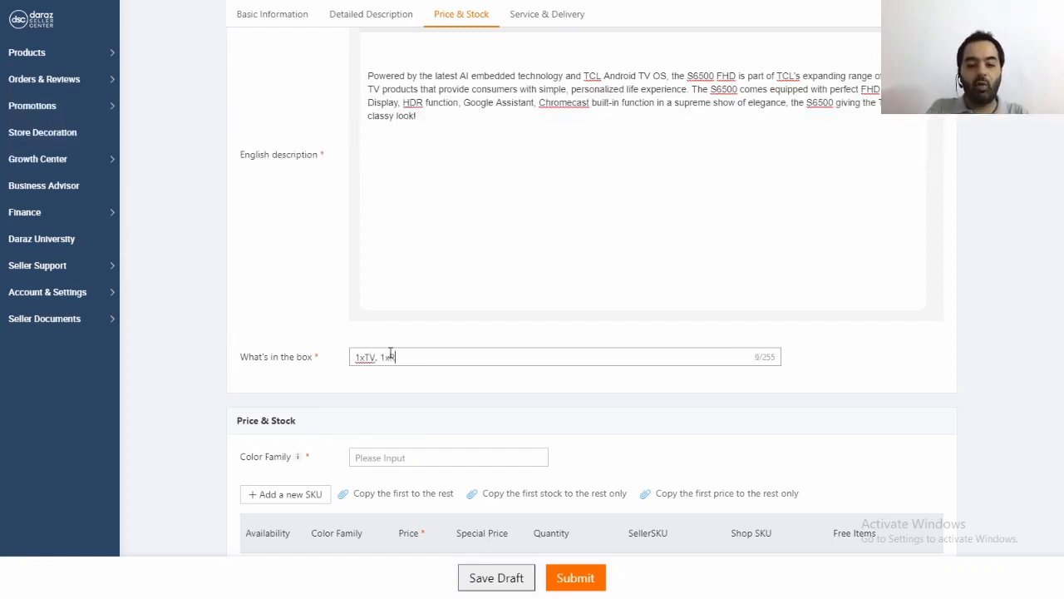
type("emote, ")
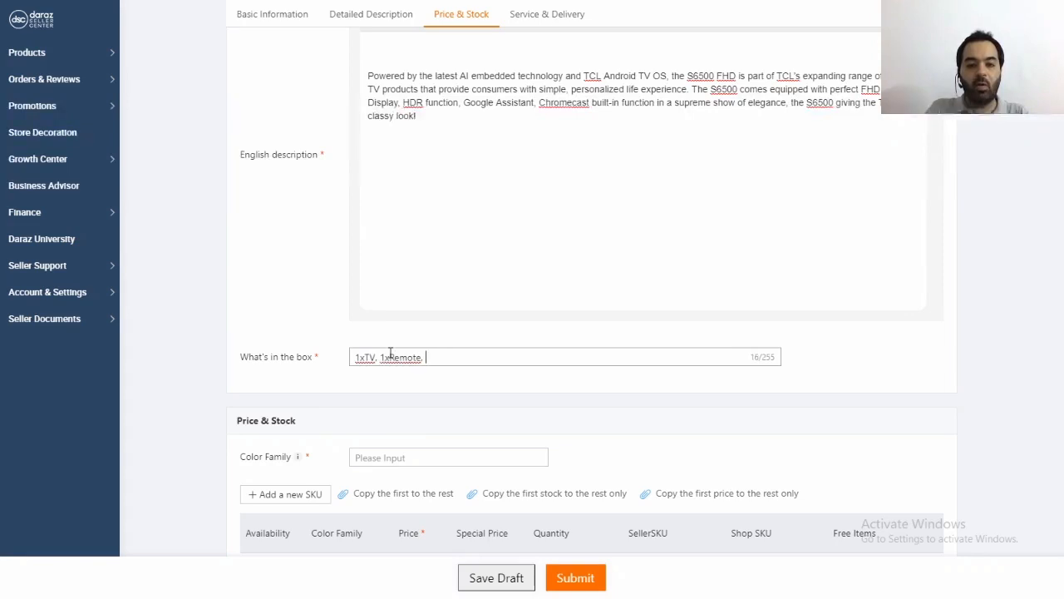
type("1x")
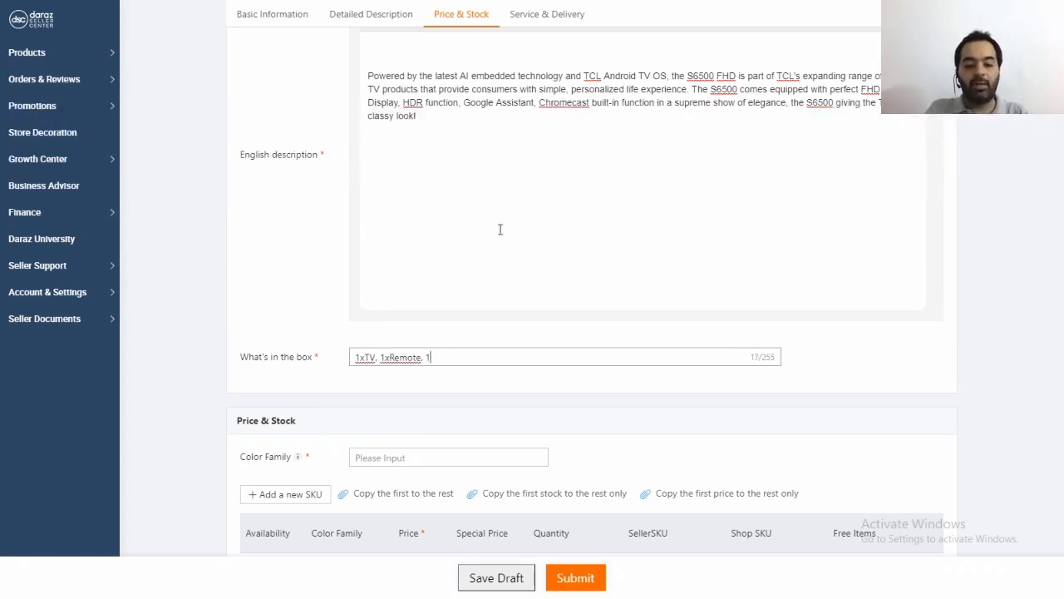
type("User")
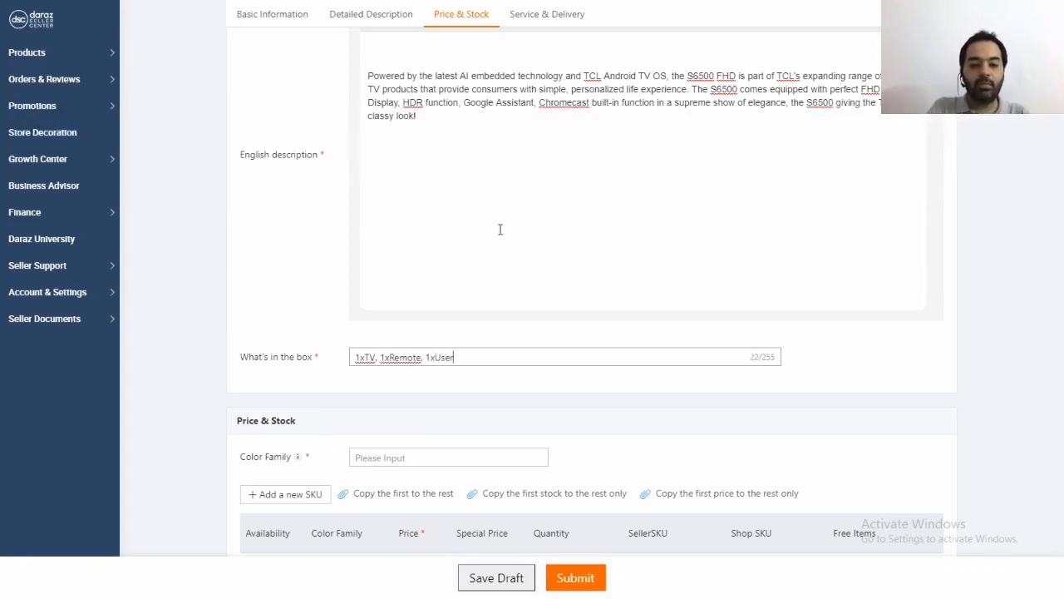
type(" Manual,")
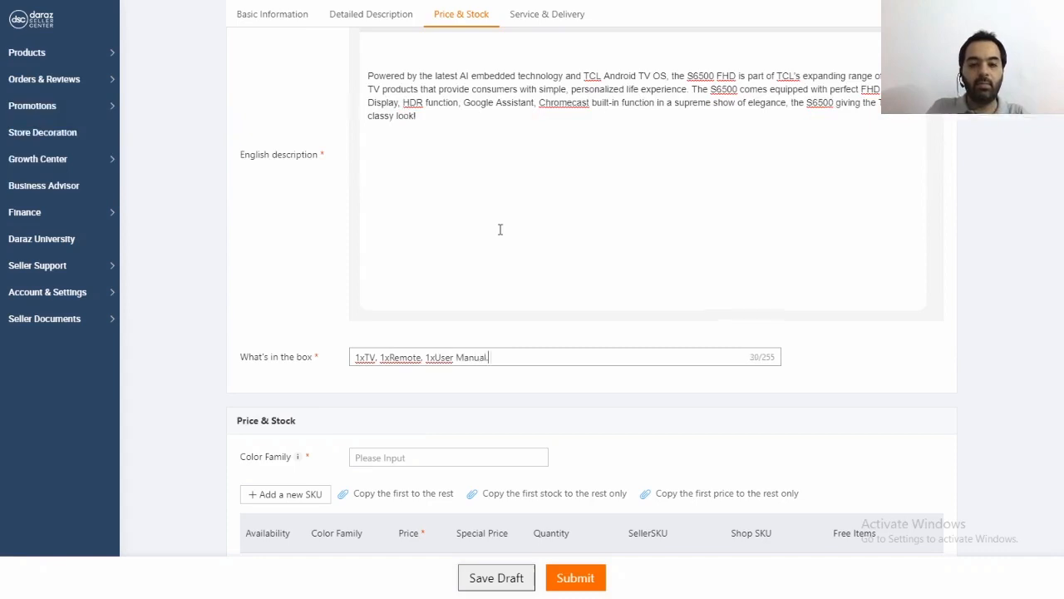
type(" 1x")
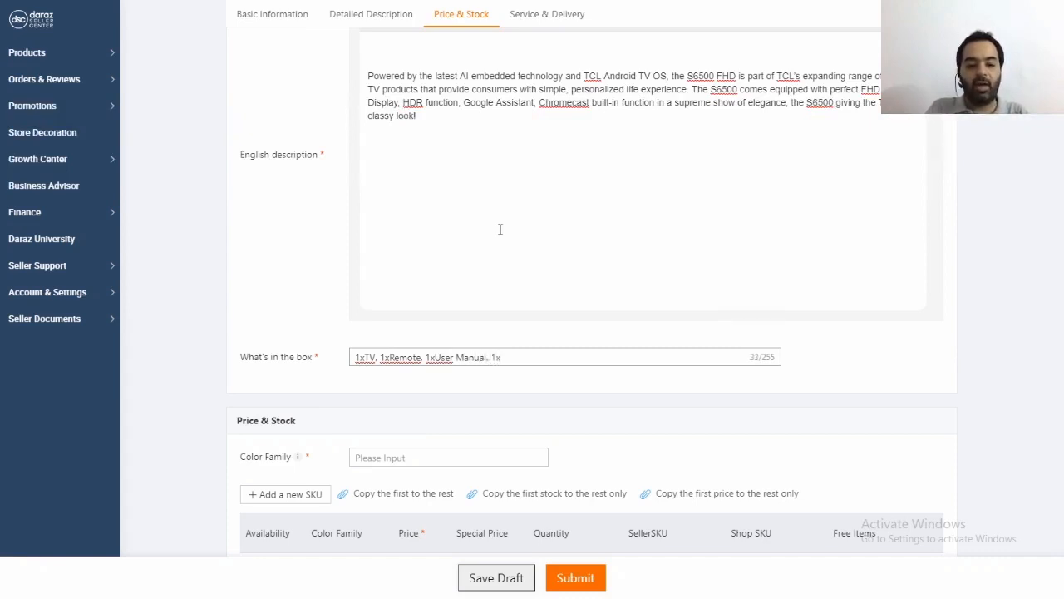
type("WarrantyCard")
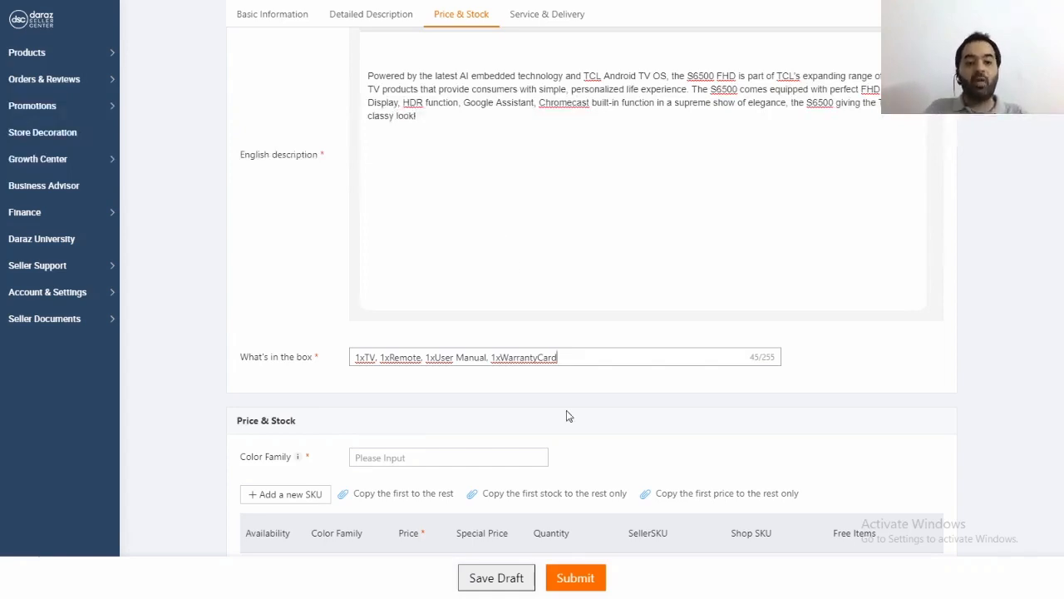
Set the color family to Black and upload the TV's front, back and side images for it.
scroll(566, 416, "down", 2)
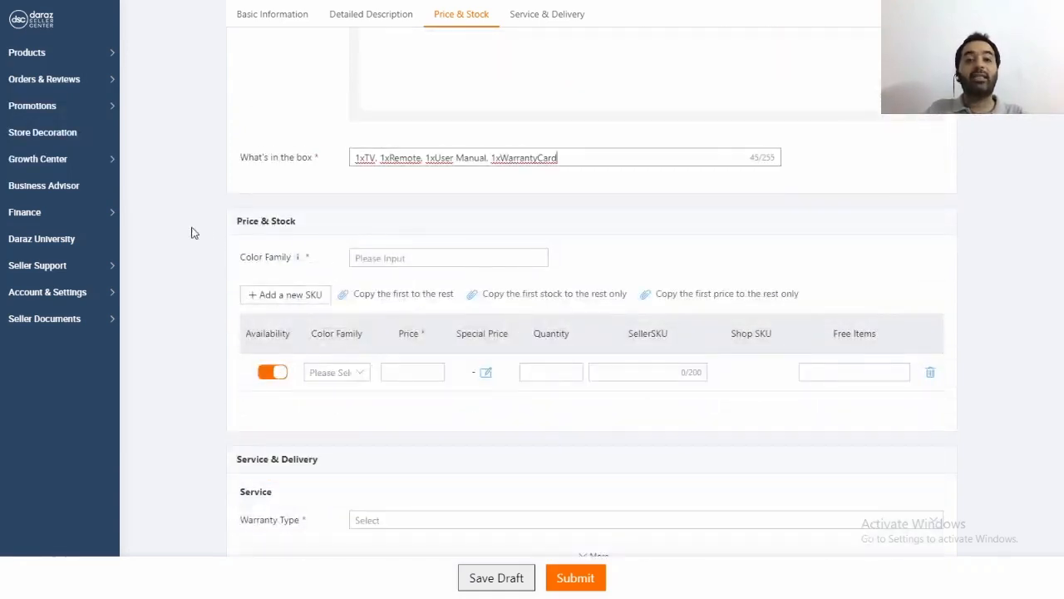
left_click(425, 256)
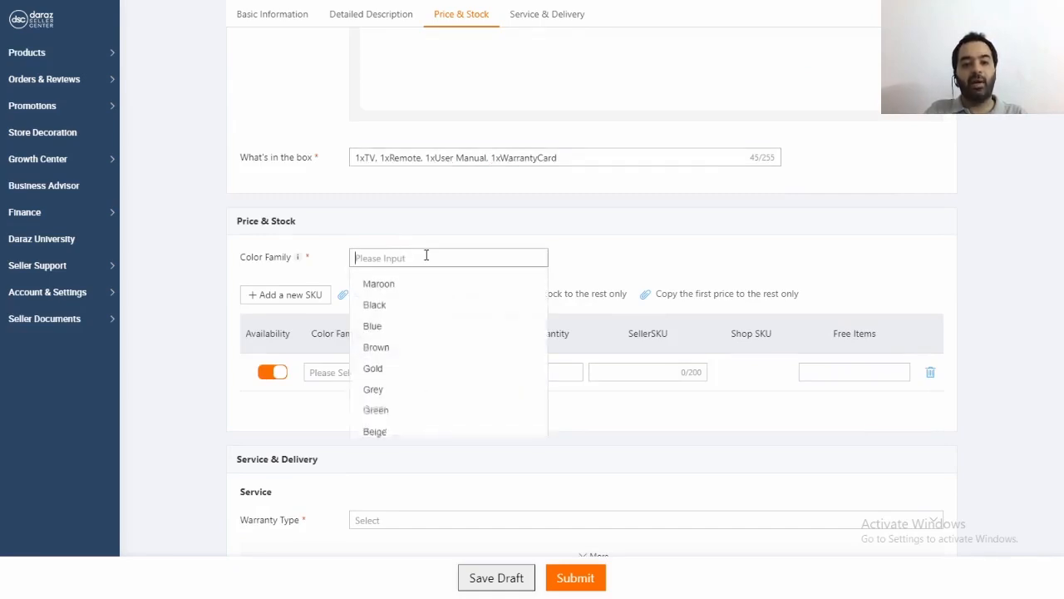
left_click(391, 305)
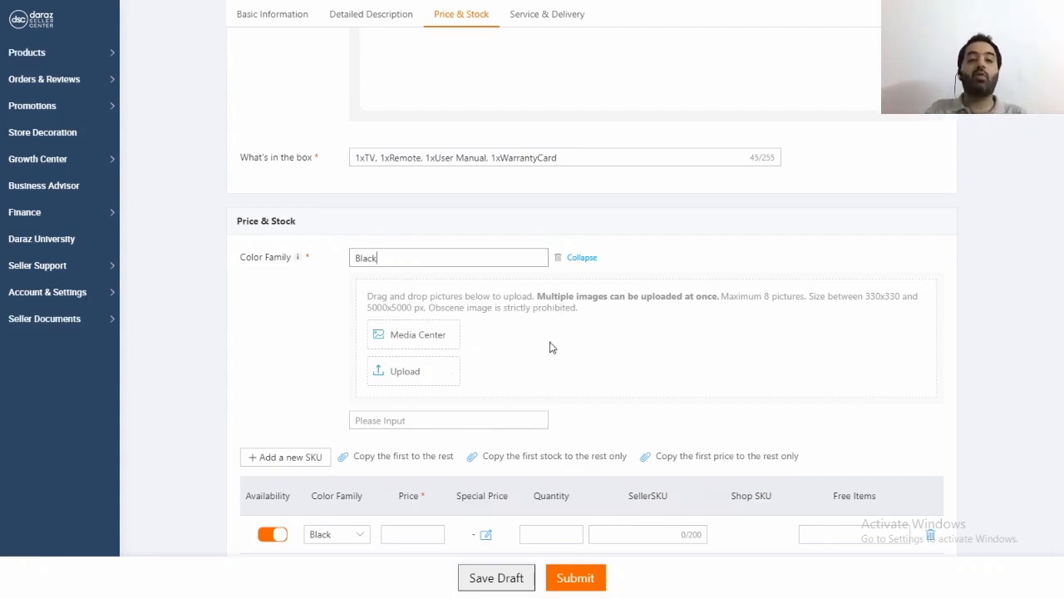
left_click(418, 371)
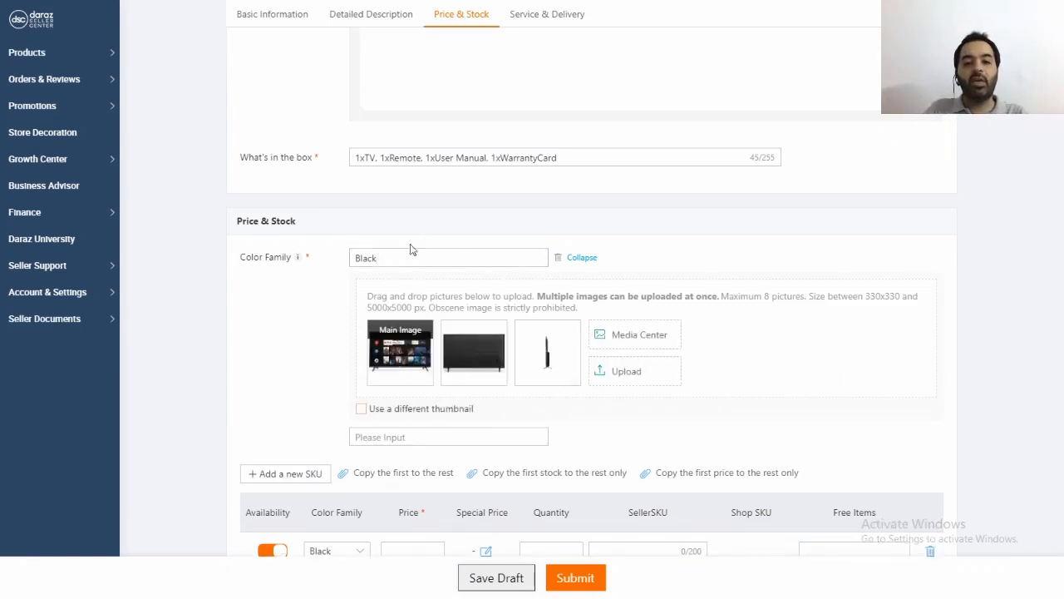
mouse_move(403, 385)
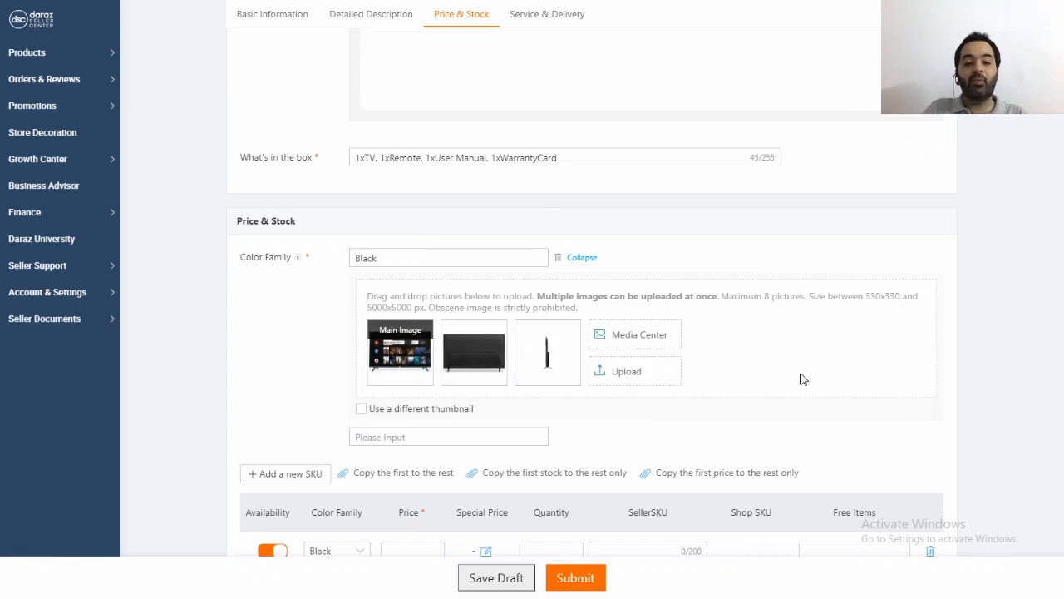
Set the price of the black variant to 45000.
scroll(802, 380, "down", 2)
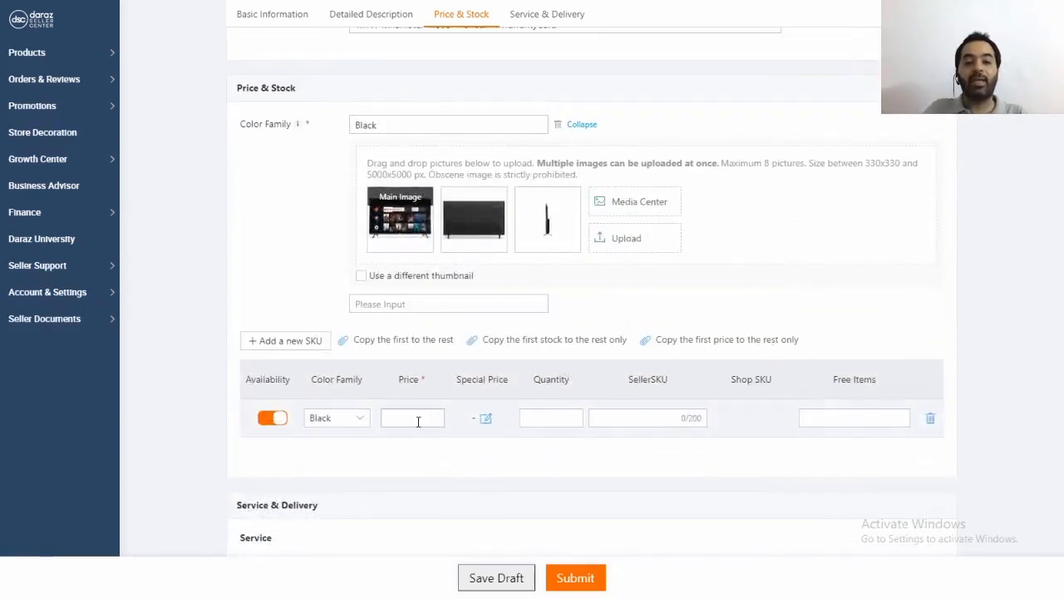
left_click(418, 420)
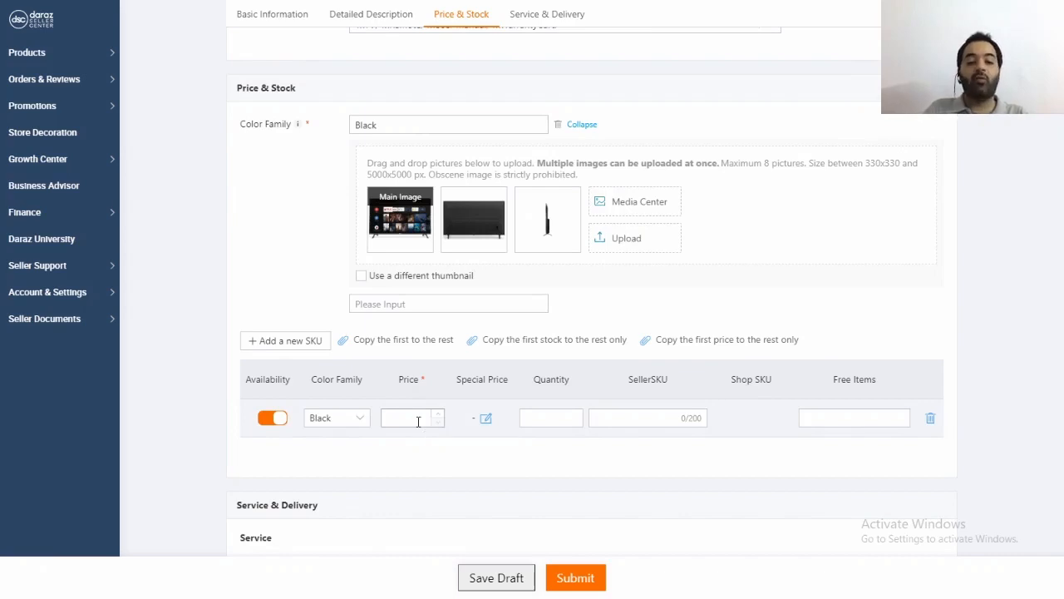
type("45000")
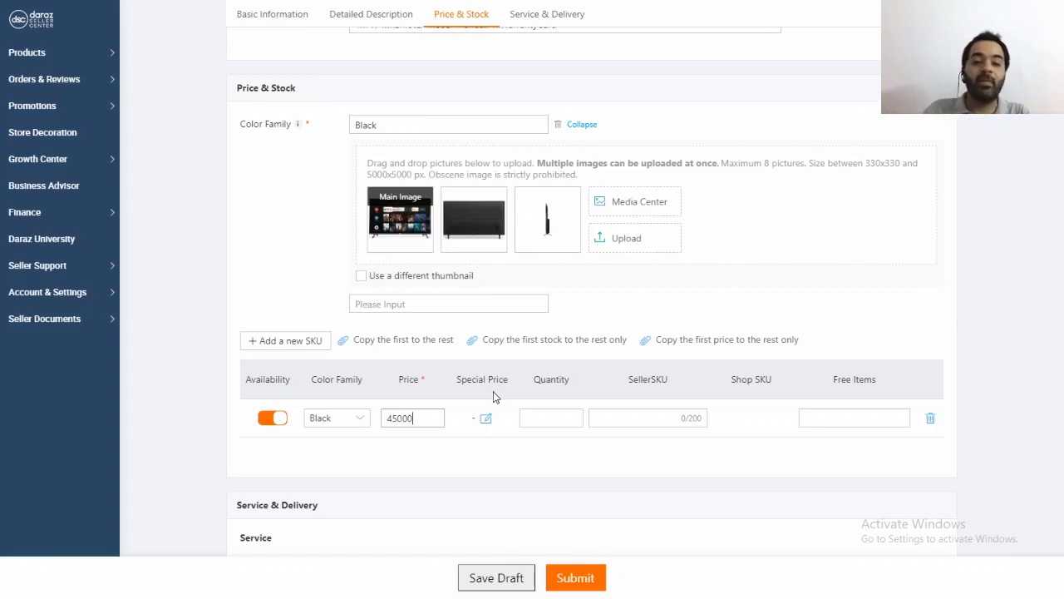
Give the black variant a special price of 43000 with a promotion period from 2020-08-11 to 2020-09-30.
left_click(486, 420)
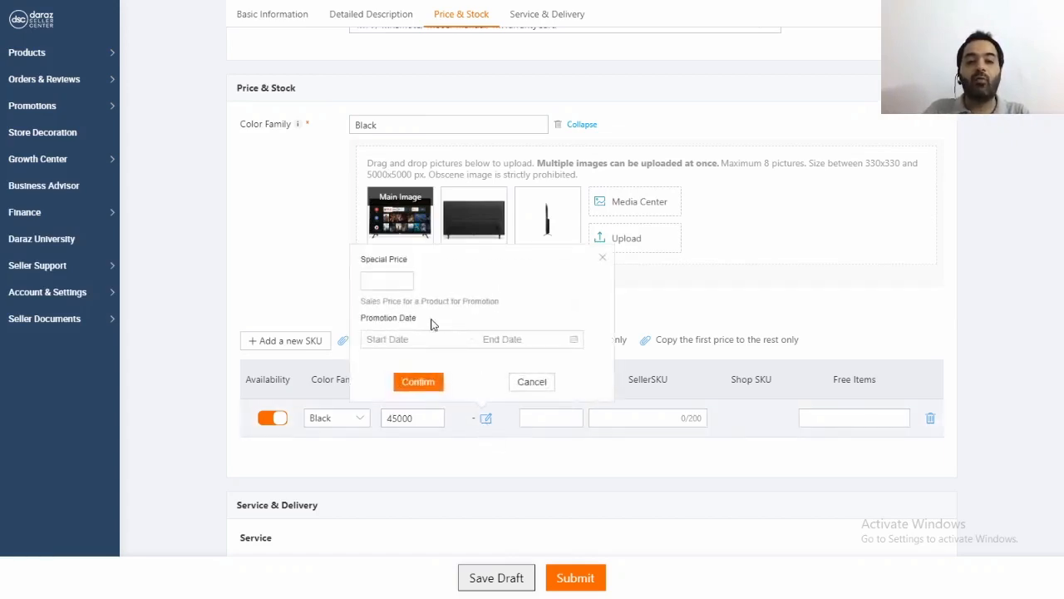
left_click(392, 280)
type("43000")
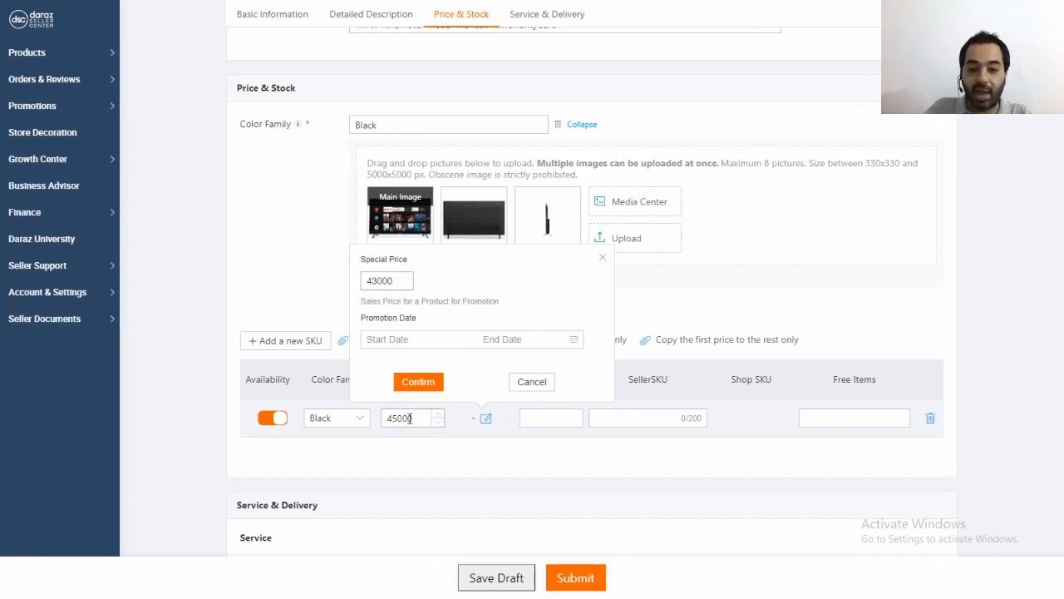
left_click(407, 339)
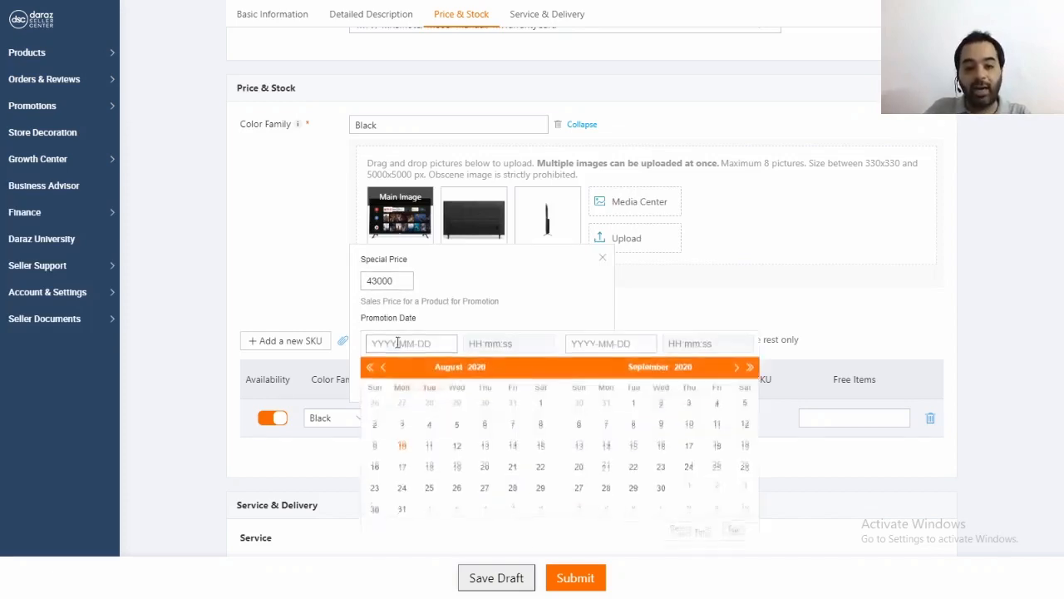
left_click(430, 450)
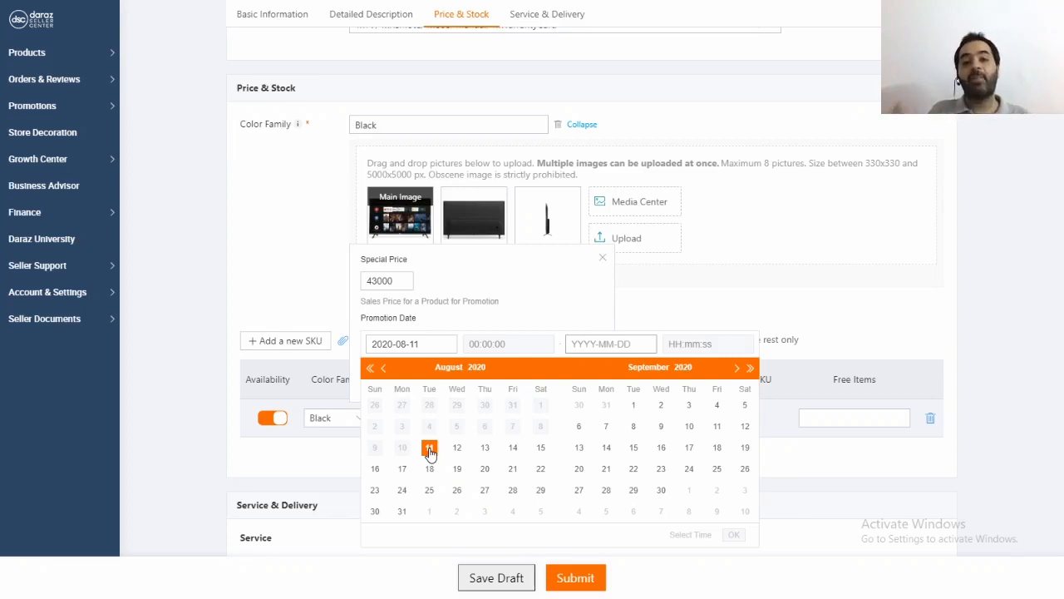
left_click(605, 344)
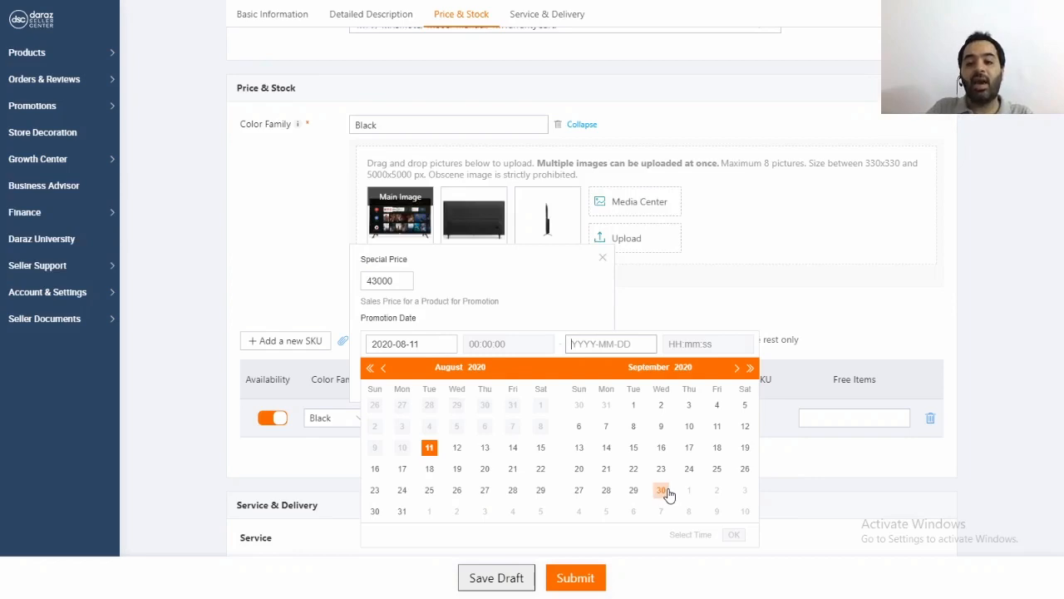
left_click(663, 491)
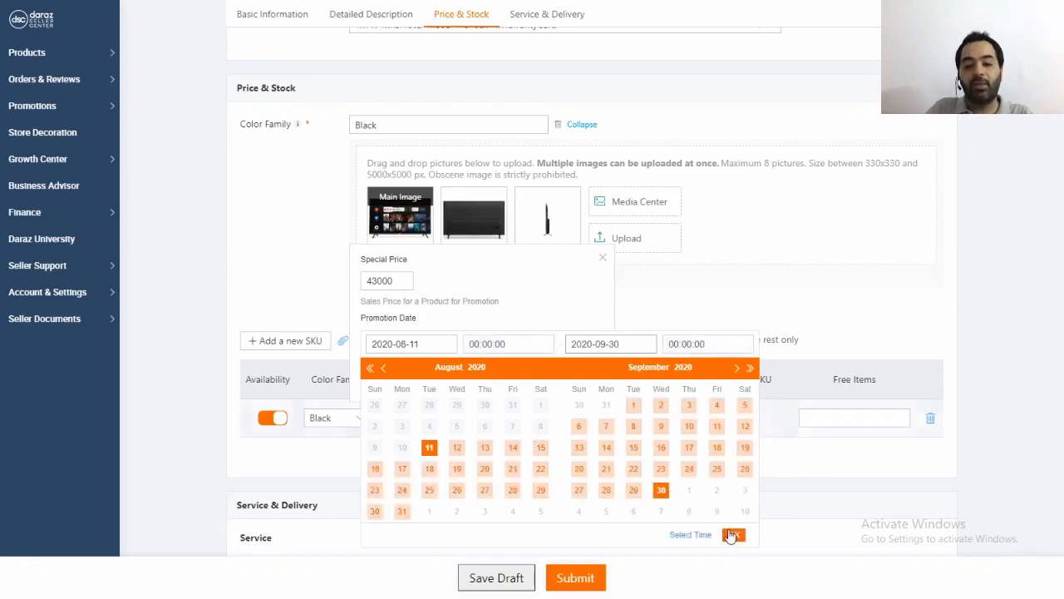
left_click(732, 536)
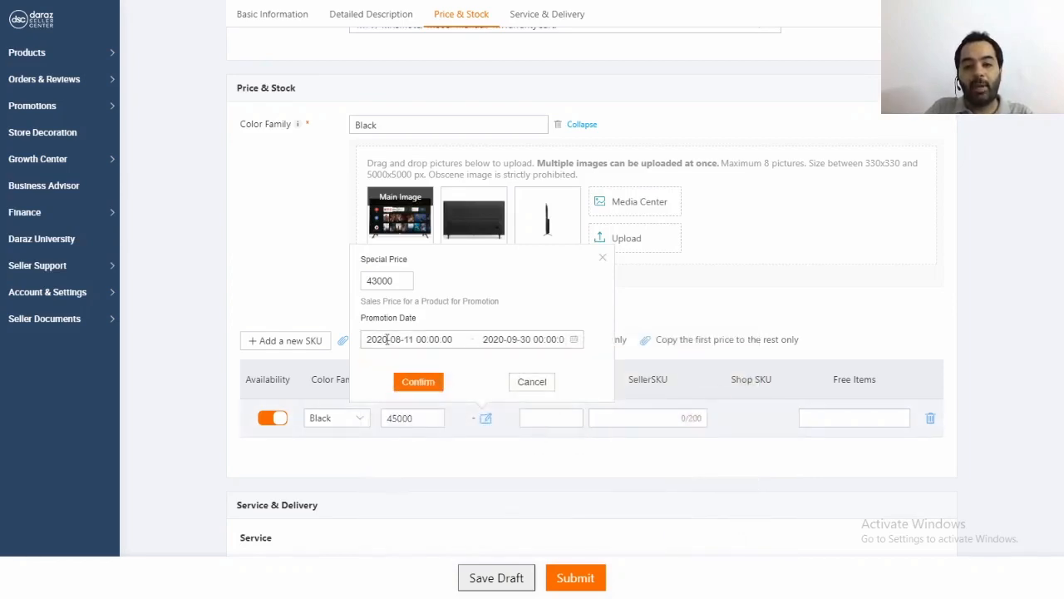
left_click(419, 381)
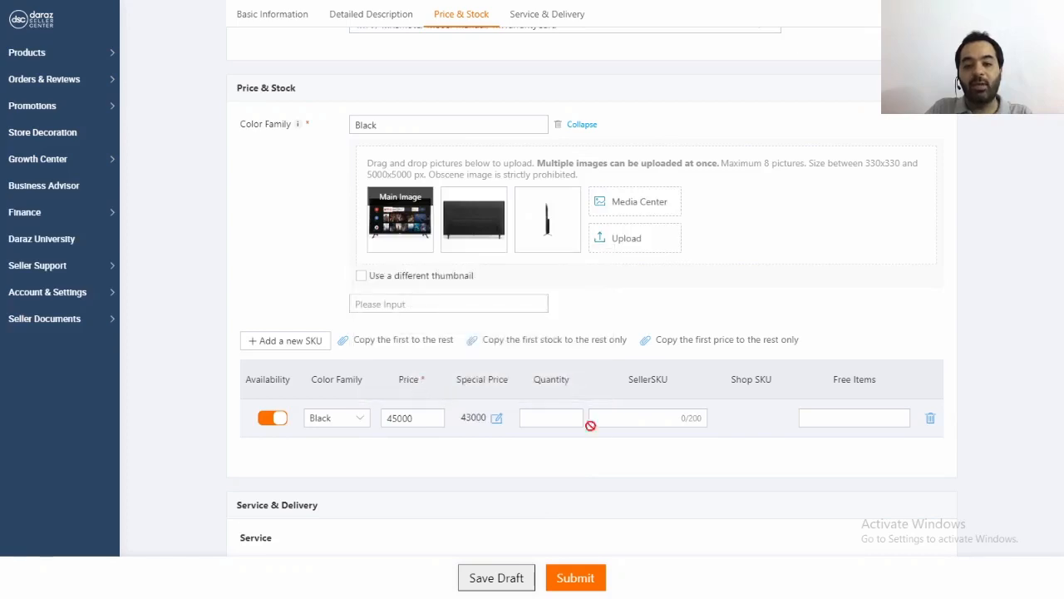
Set the black variant's stock quantity to 50 and its seller SKU to "tclsmart32".
left_click(559, 417)
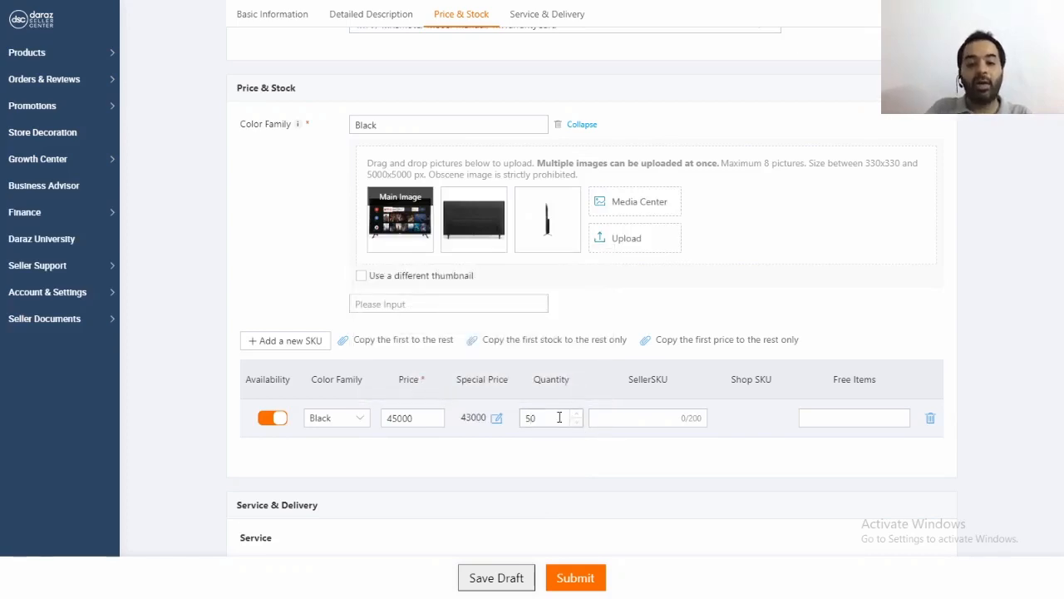
left_click(633, 417)
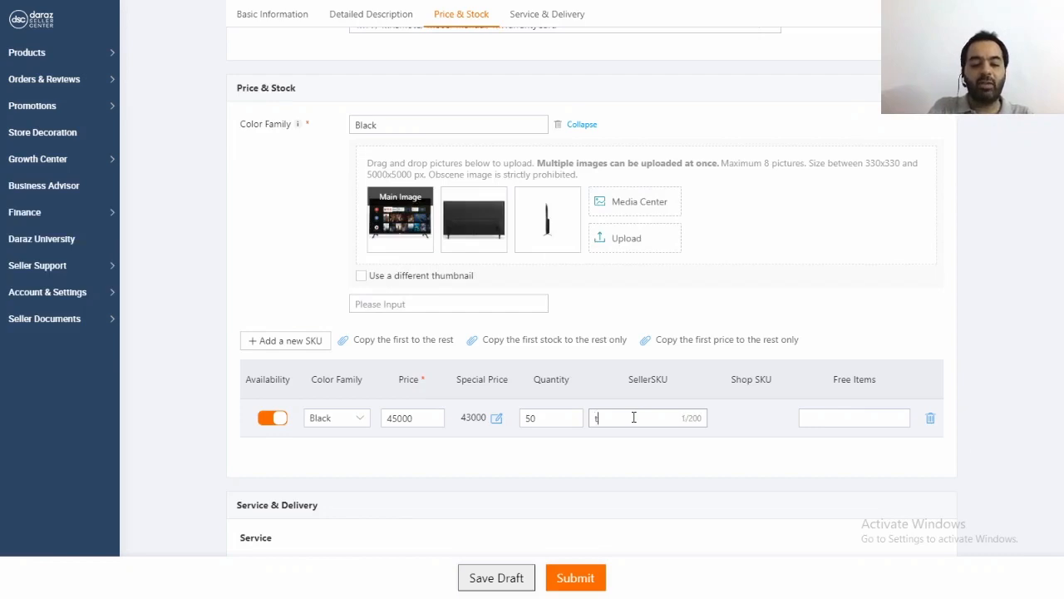
type("tclsmart")
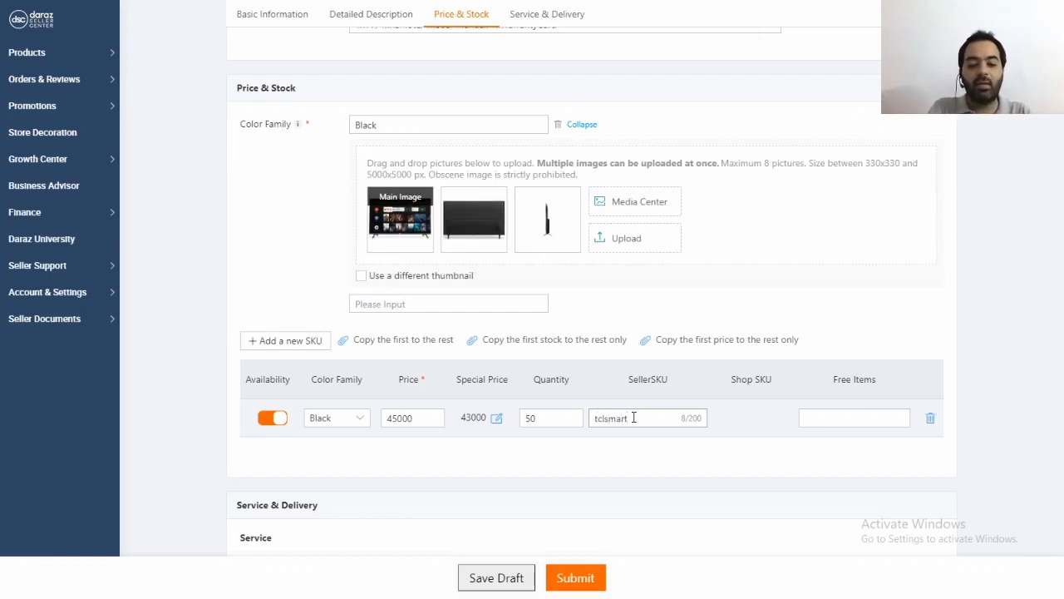
key("ctrl+a")
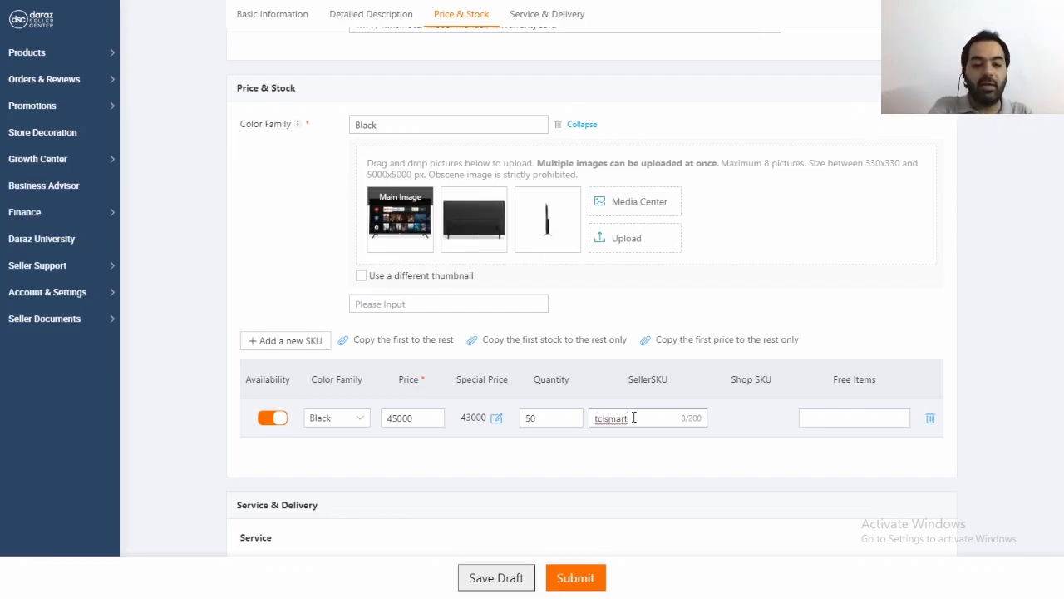
type("32")
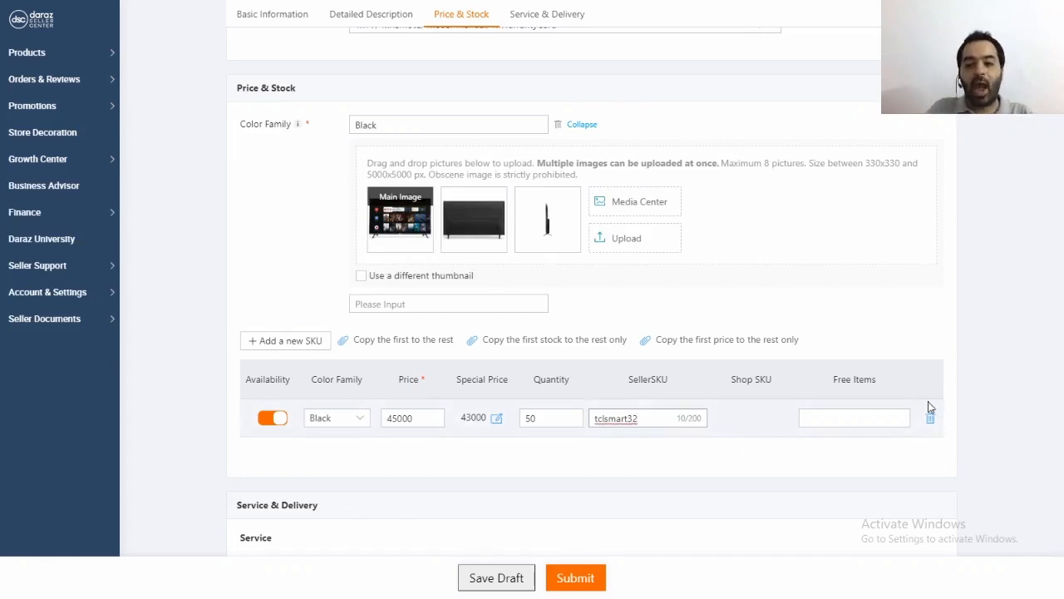
left_click(853, 423)
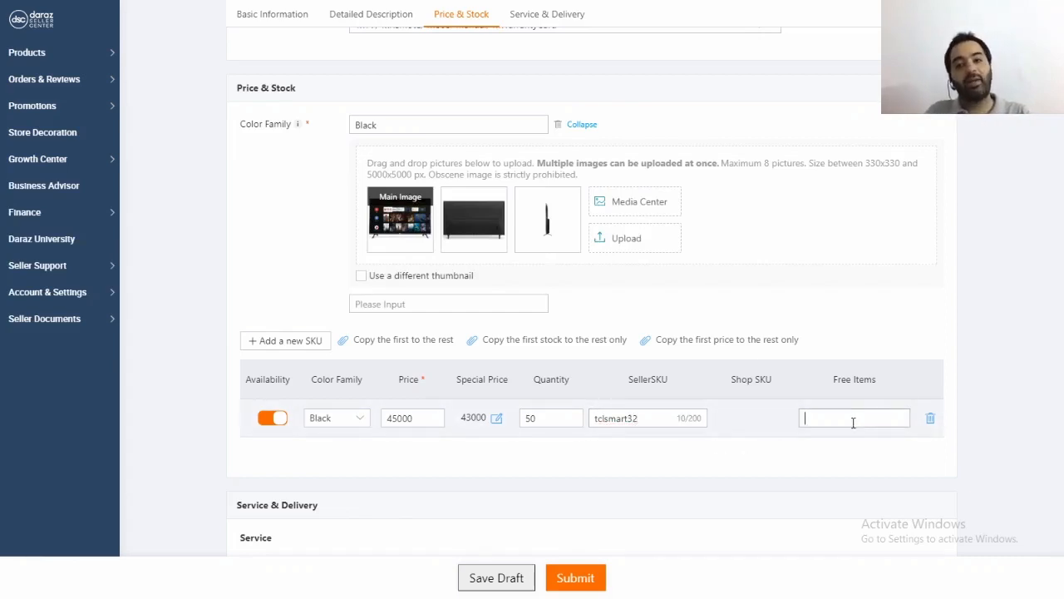
Set the warranty type to Brand Warranty and the warranty period to 1 Year.
scroll(715, 401, "down", 2)
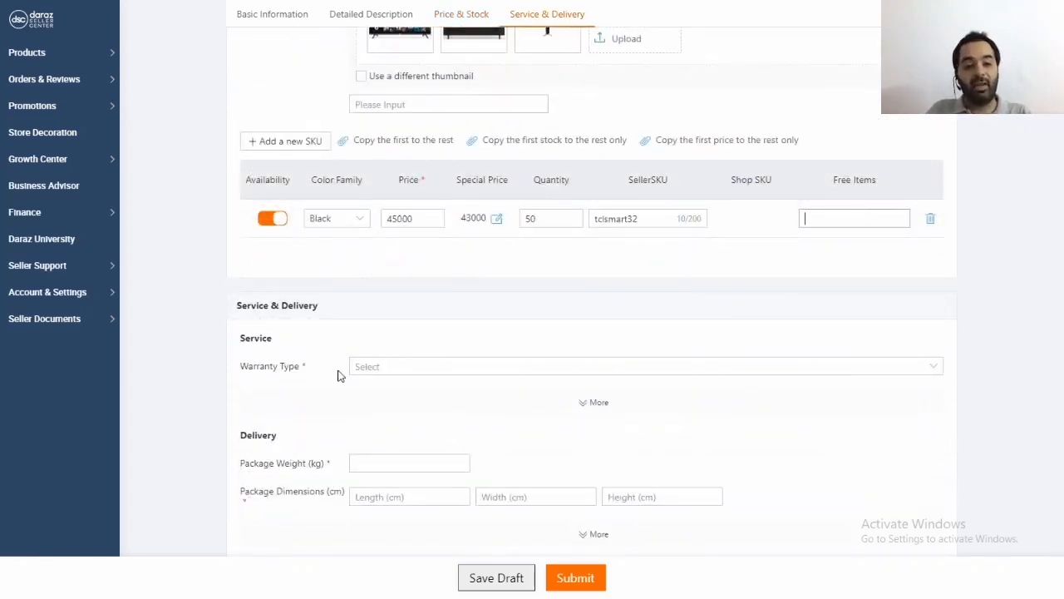
left_click(398, 369)
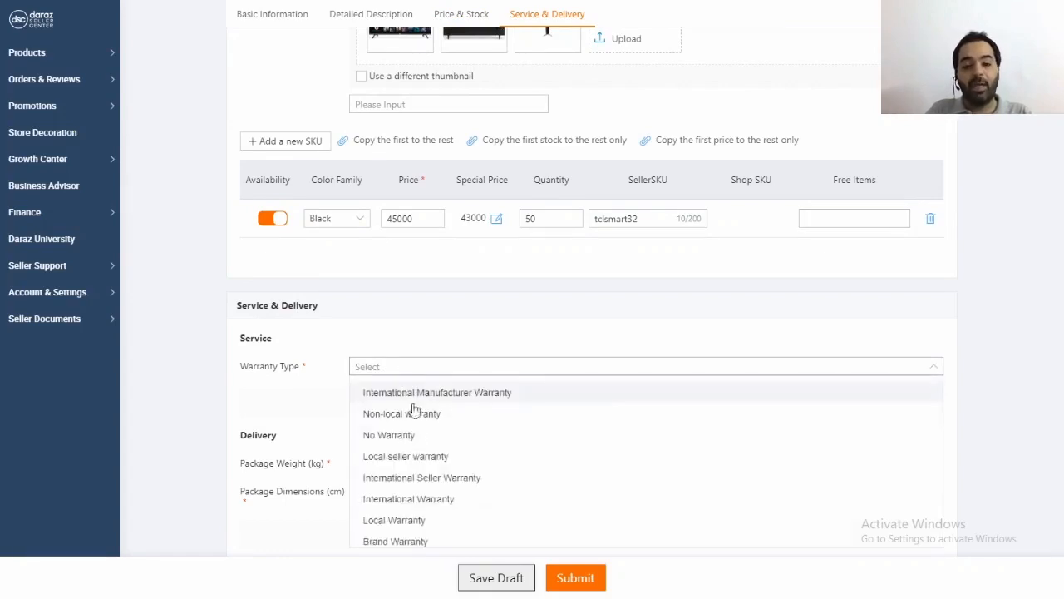
left_click(407, 545)
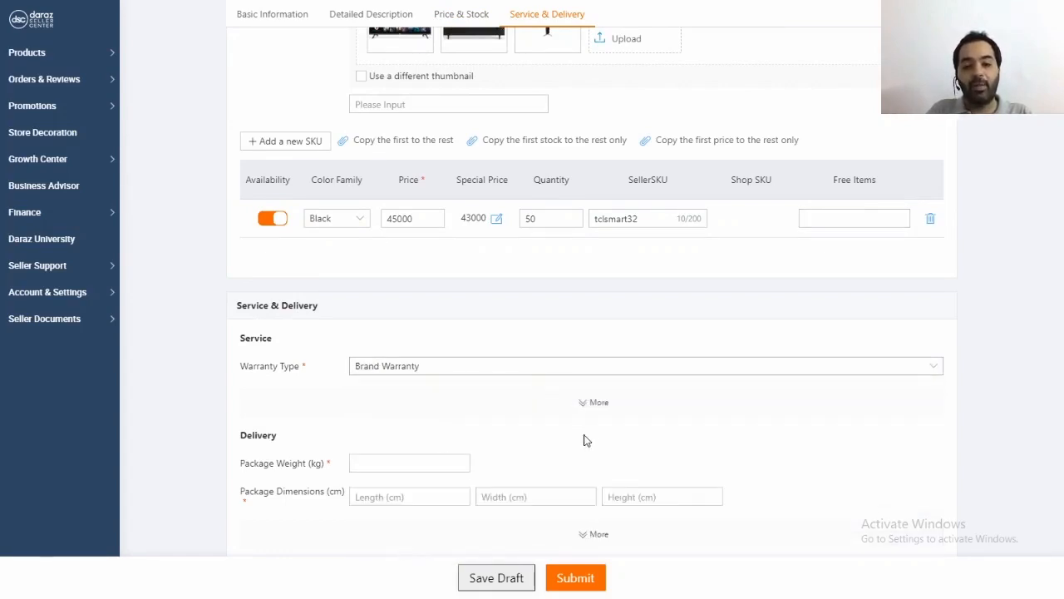
left_click(589, 405)
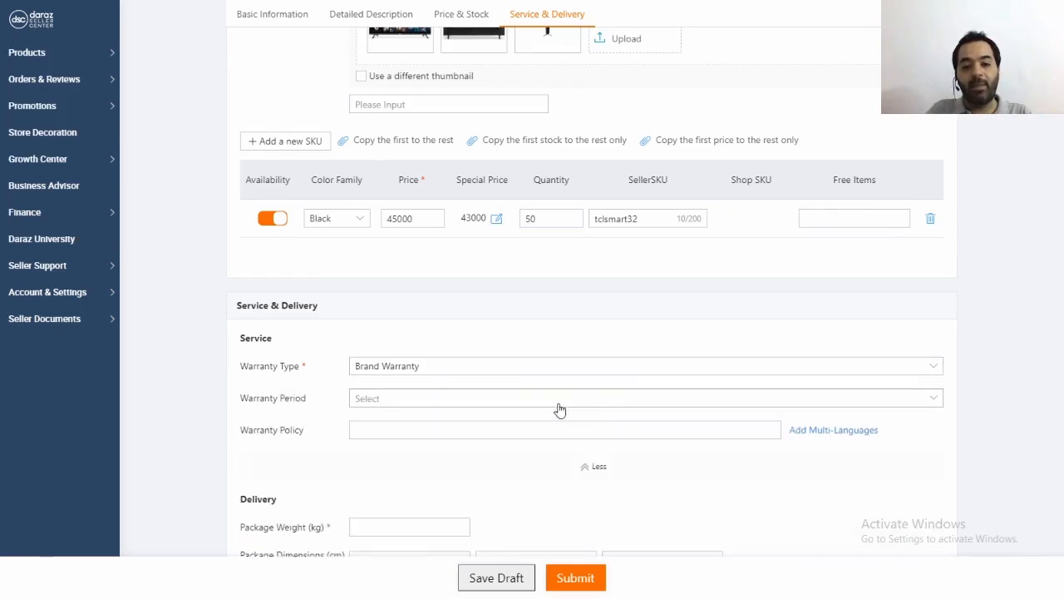
left_click(376, 407)
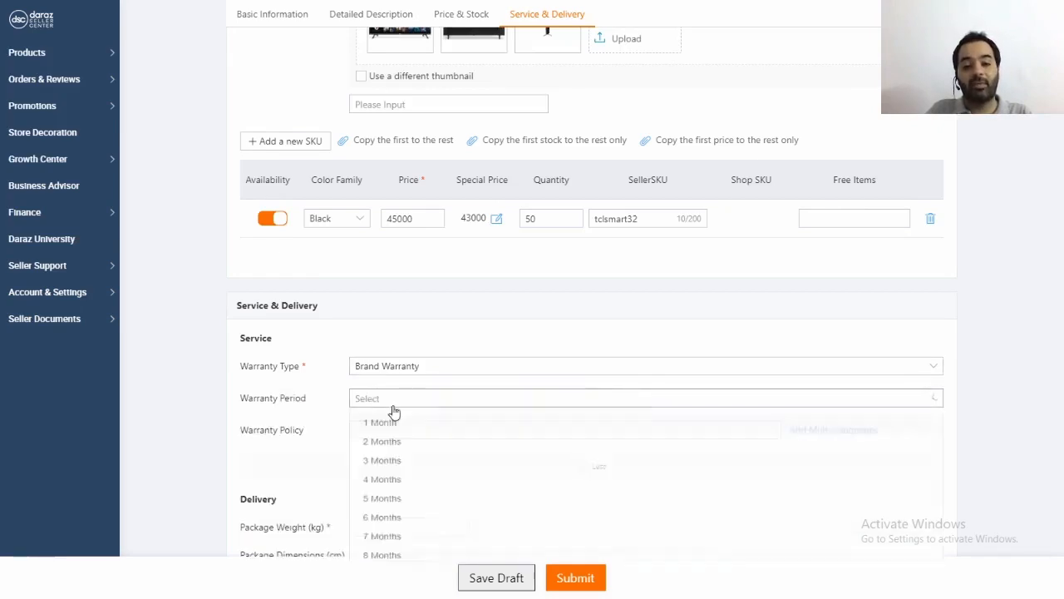
scroll(444, 490, "down", 2)
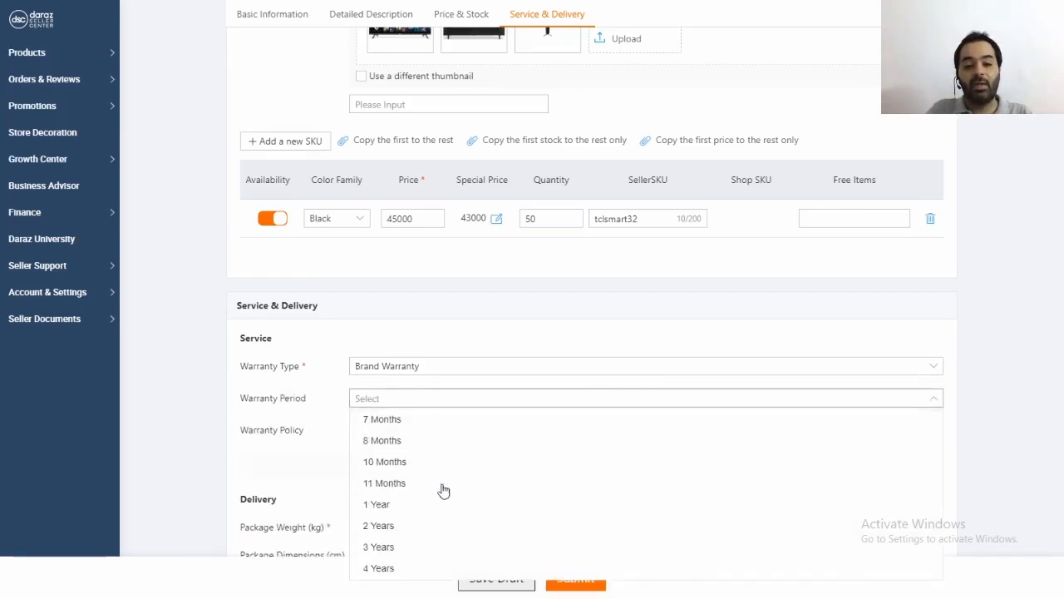
left_click(385, 504)
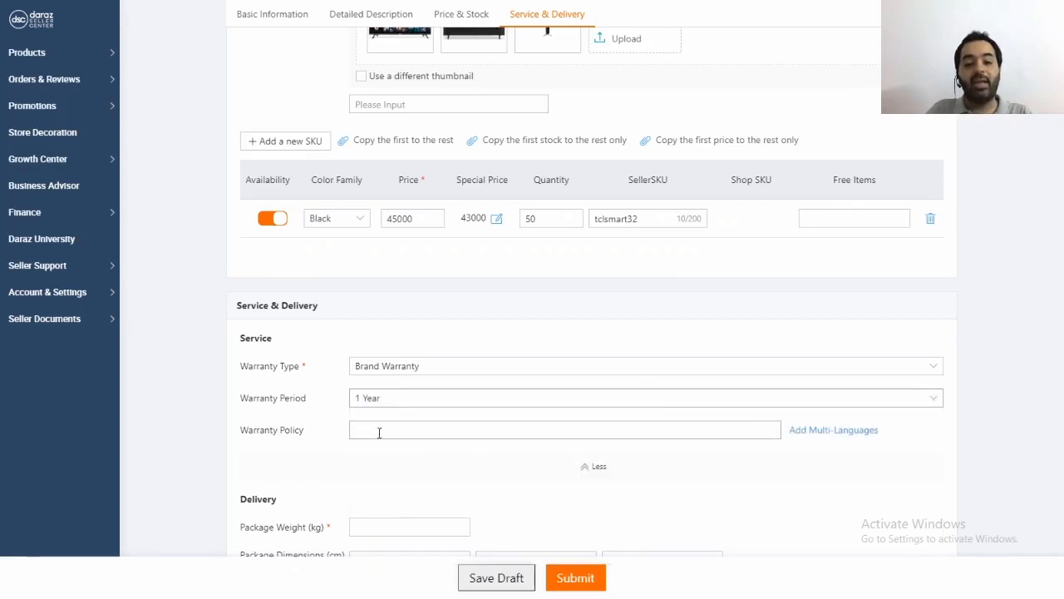
left_click(433, 466)
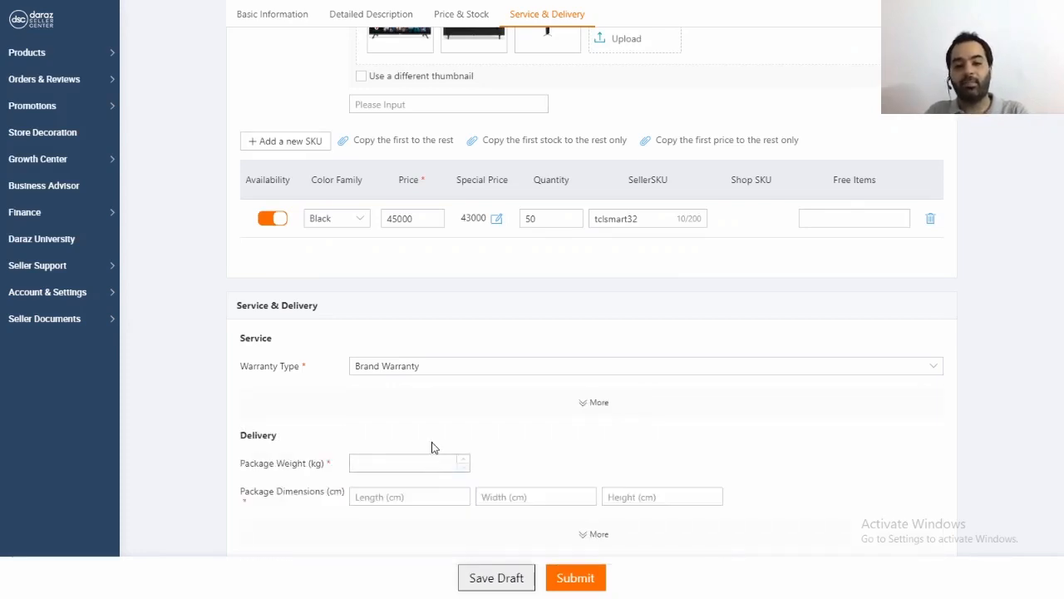
left_click(594, 404)
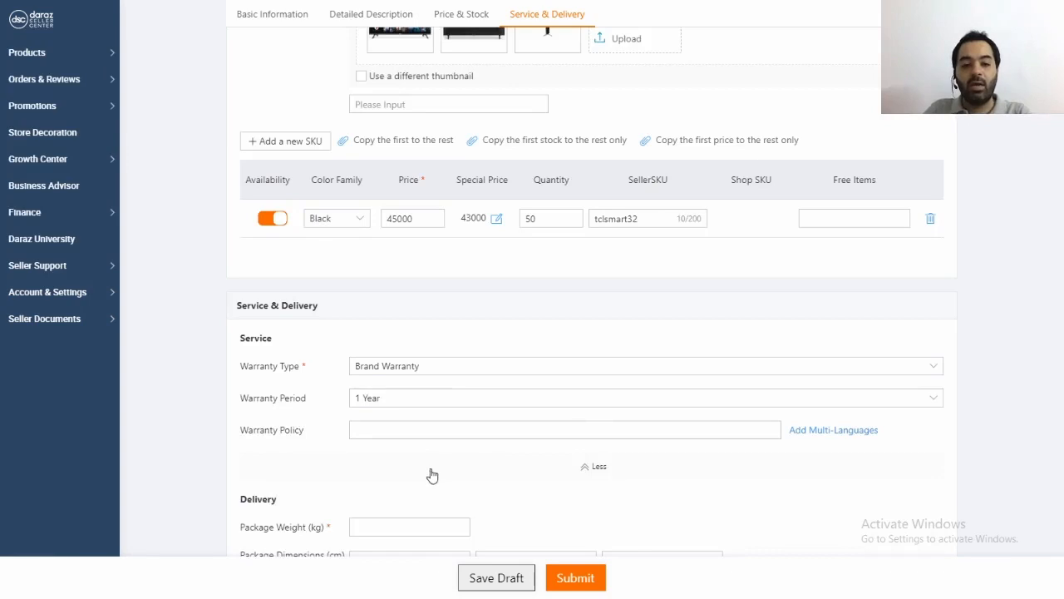
Set the package weight to 5 kg and the package dimensions to length 800, width 50 and height 600 cm.
scroll(582, 518, "down", 2)
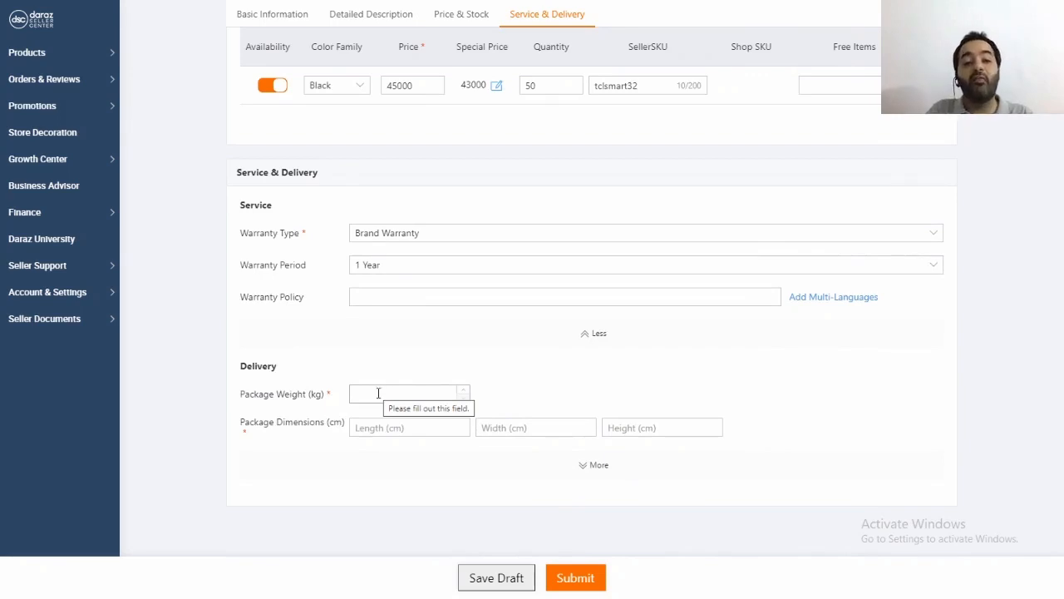
left_click(379, 393)
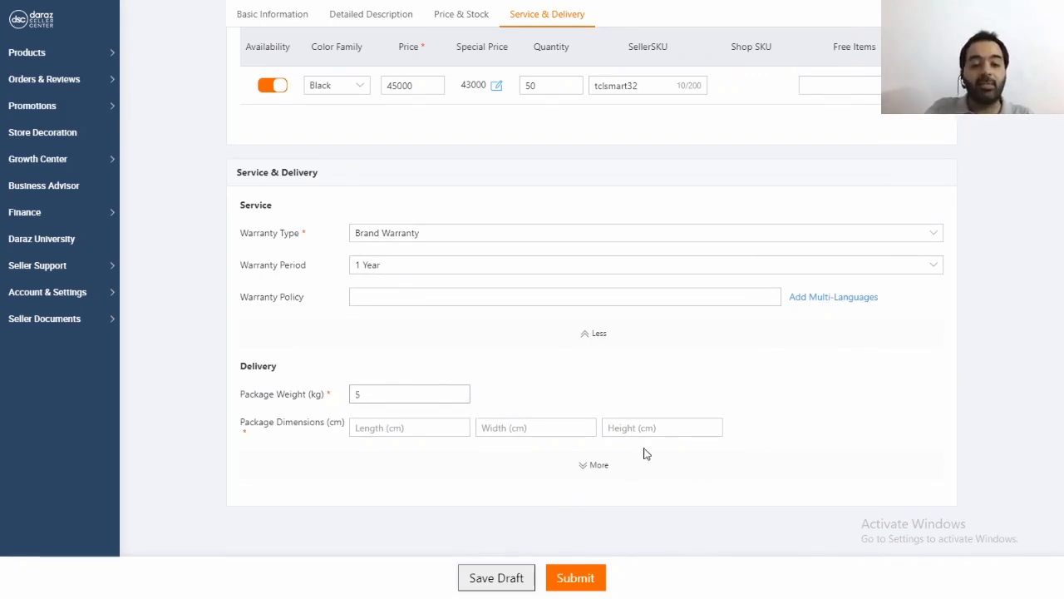
left_click(410, 428)
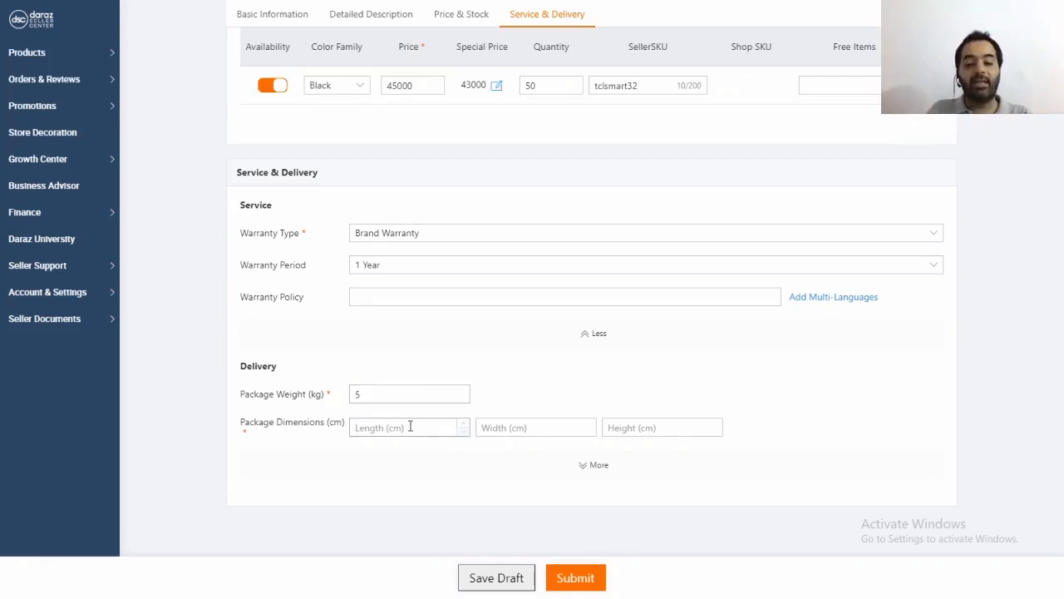
type("800")
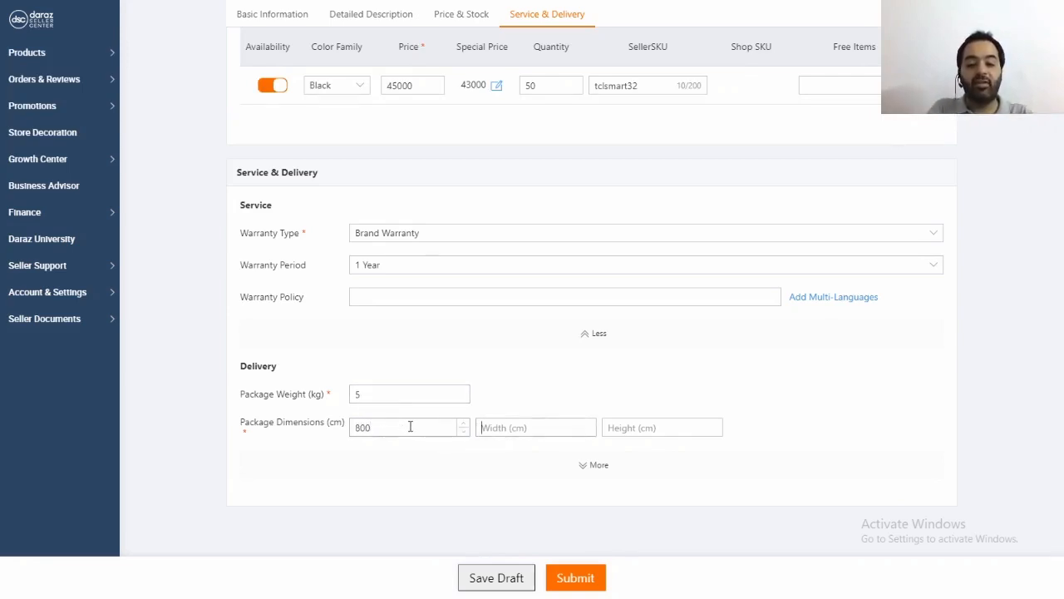
type("50")
key("Tab")
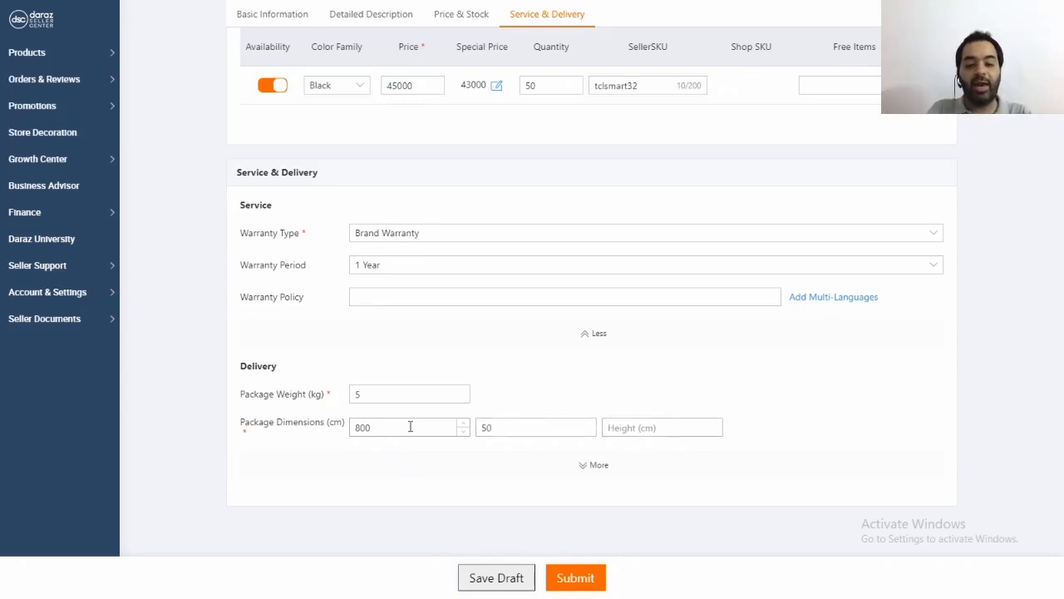
type("600")
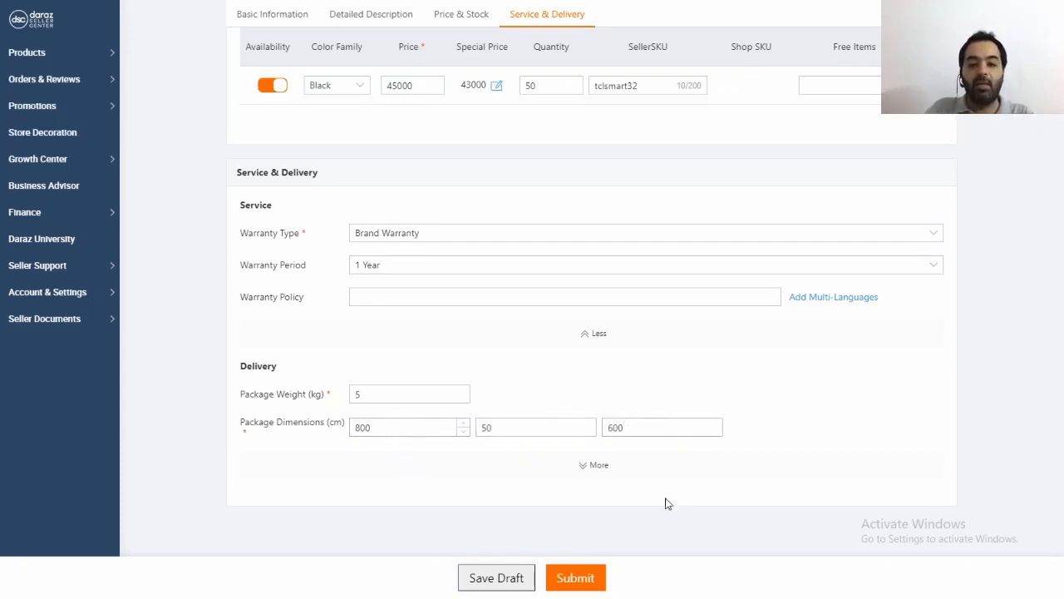
Expand the additional delivery options and view the shipping cost details for the package.
left_click(595, 467)
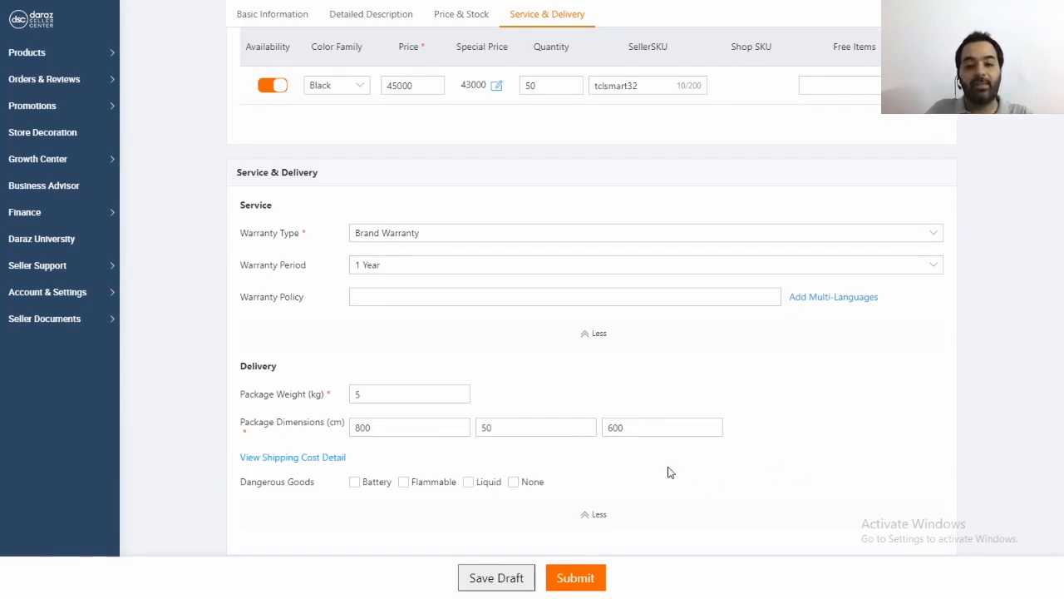
scroll(669, 470, "down", 2)
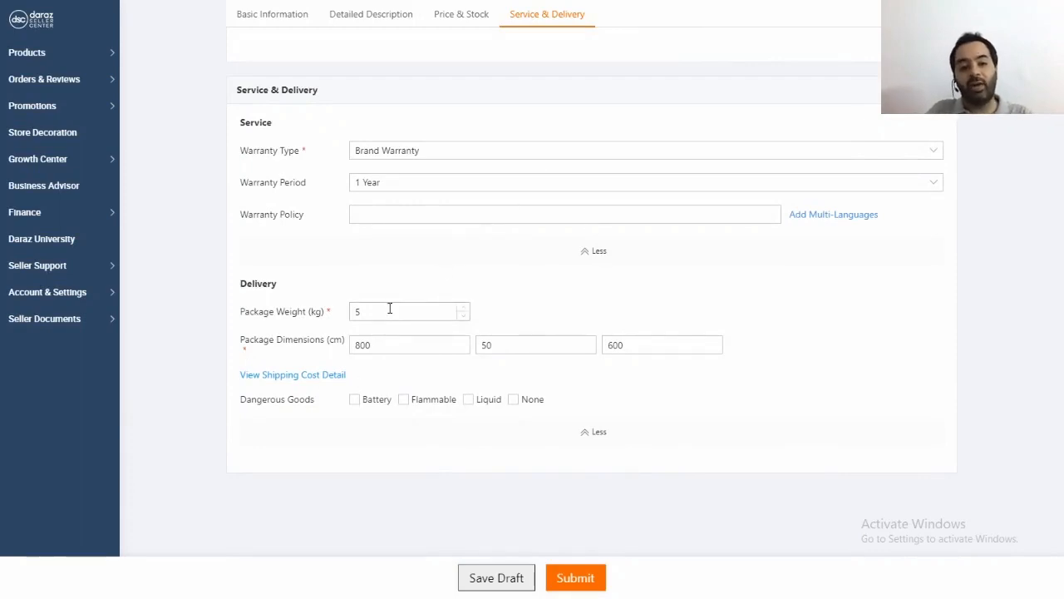
left_click(316, 377)
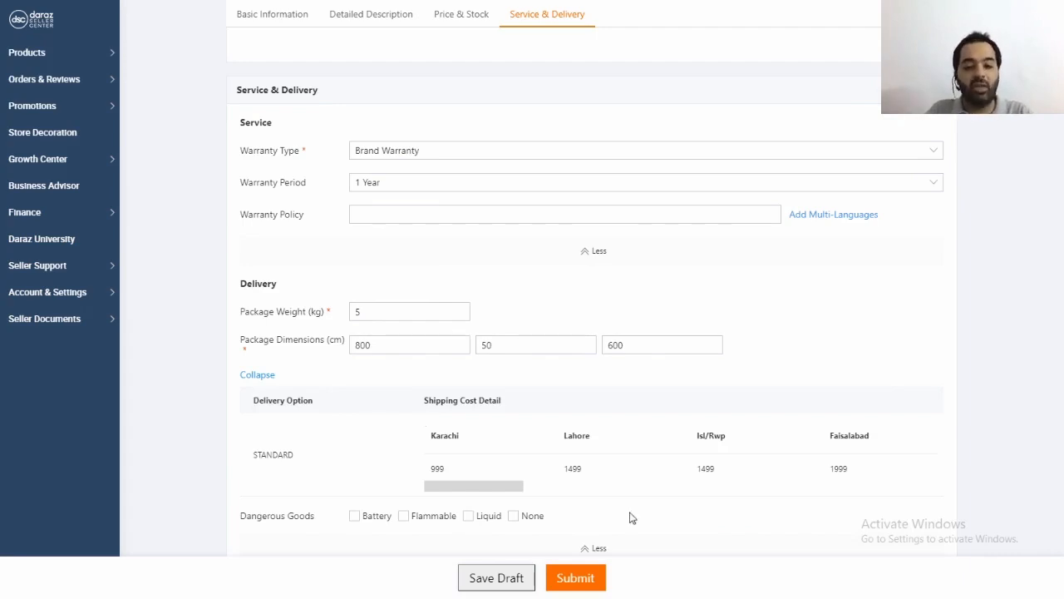
scroll(494, 489, "down", 2)
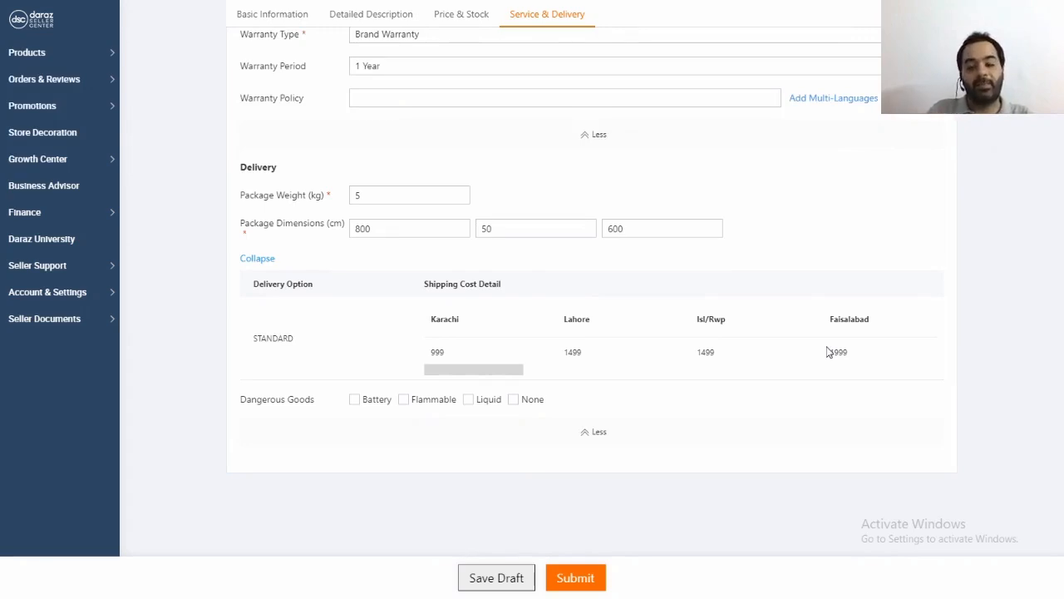
Submit the product listing for publication and finish without adding another product.
left_click(586, 578)
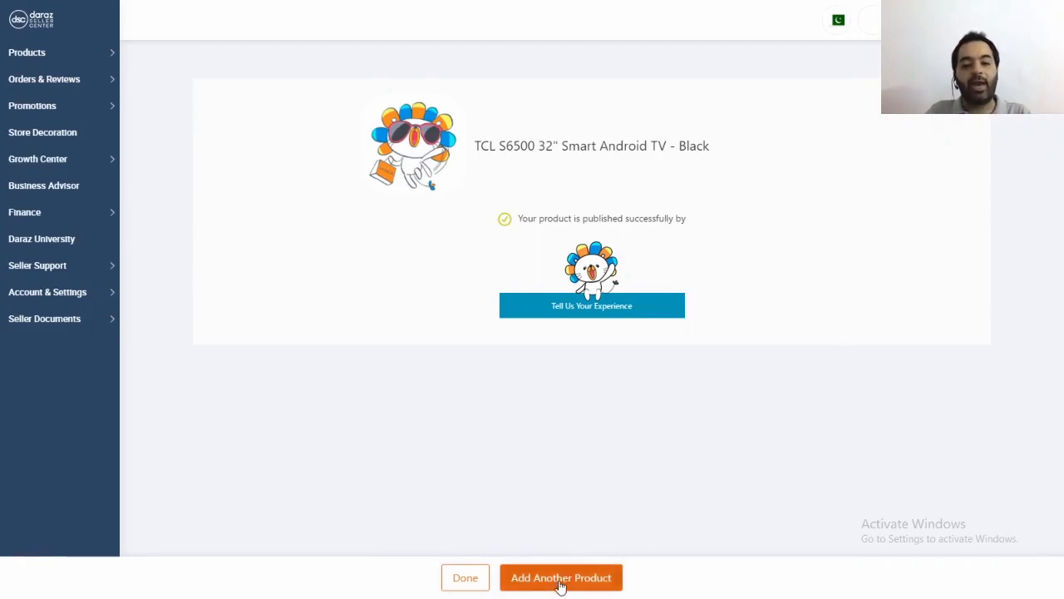
left_click(474, 582)
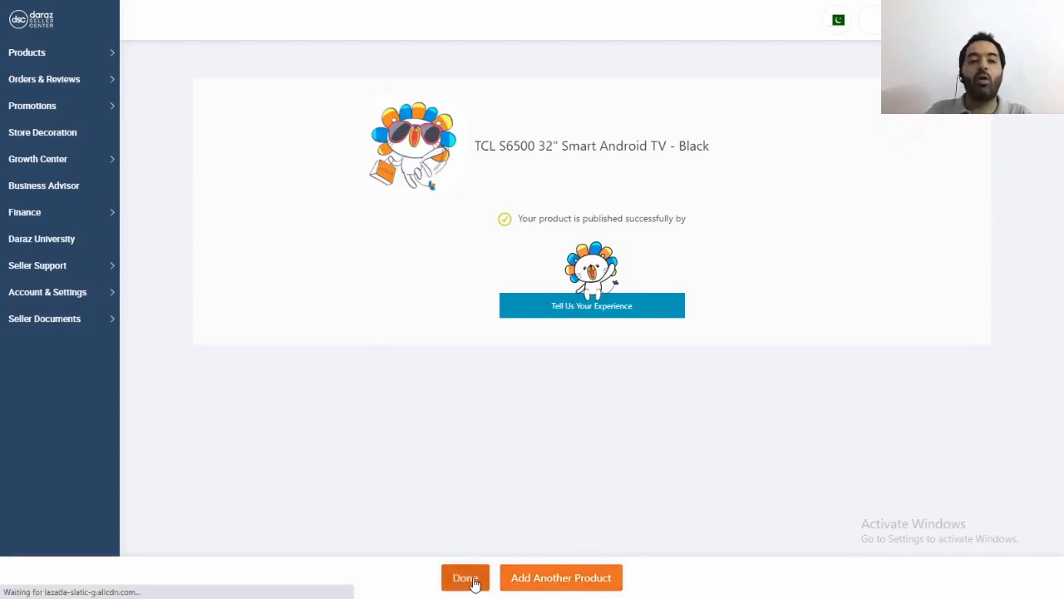